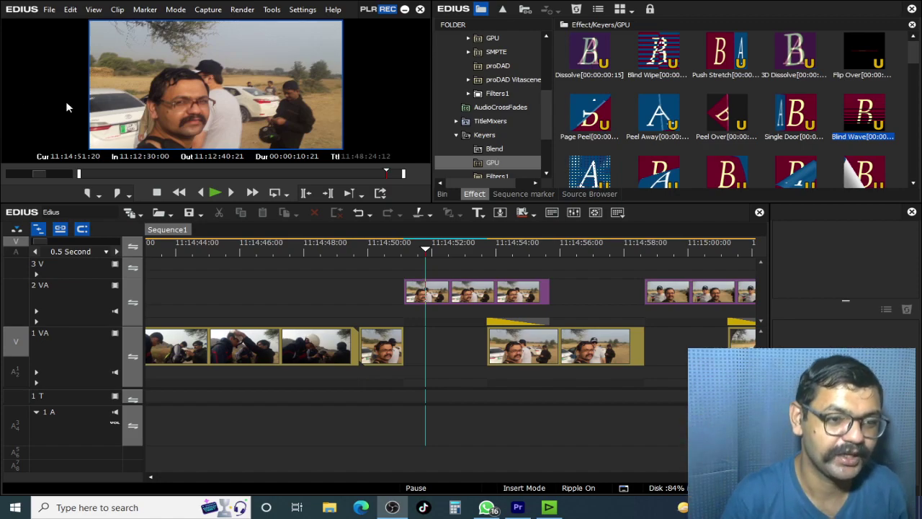
Review the timeline section holding the two still images above the main clips and preview it full screen.
scroll(421, 386, down, 4)
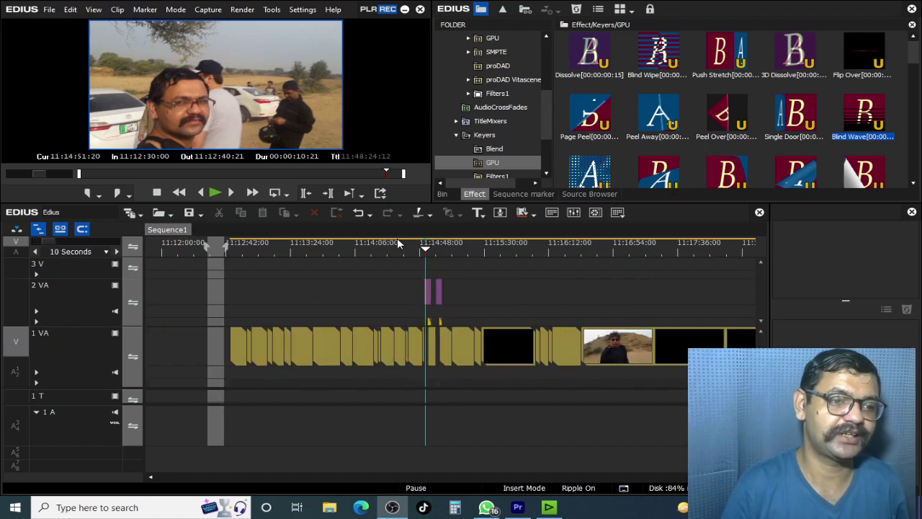
scroll(399, 243, up, 4)
drag(752, 249, 582, 367)
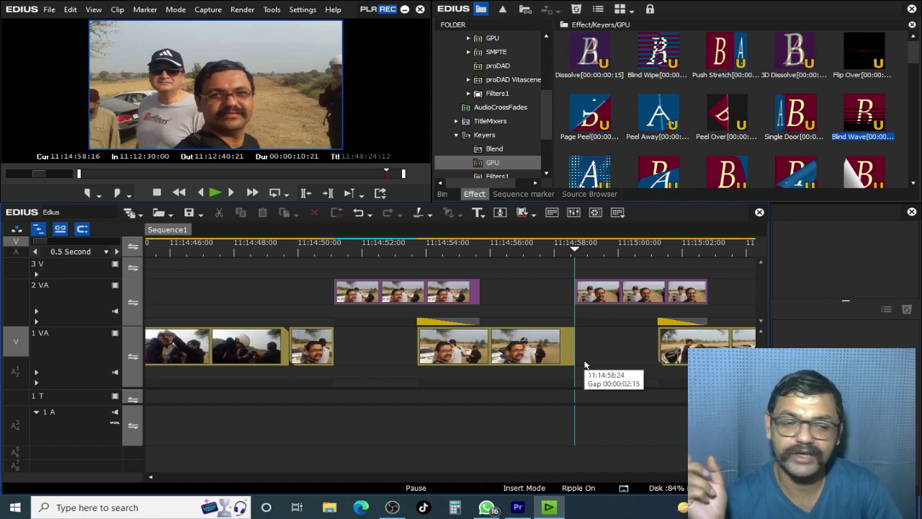
click(280, 247)
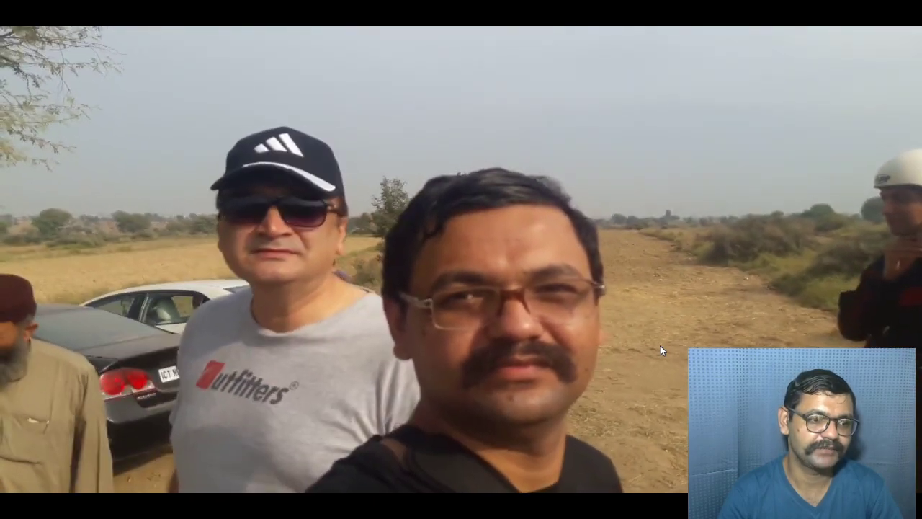
key(Escape)
drag(417, 251, 480, 268)
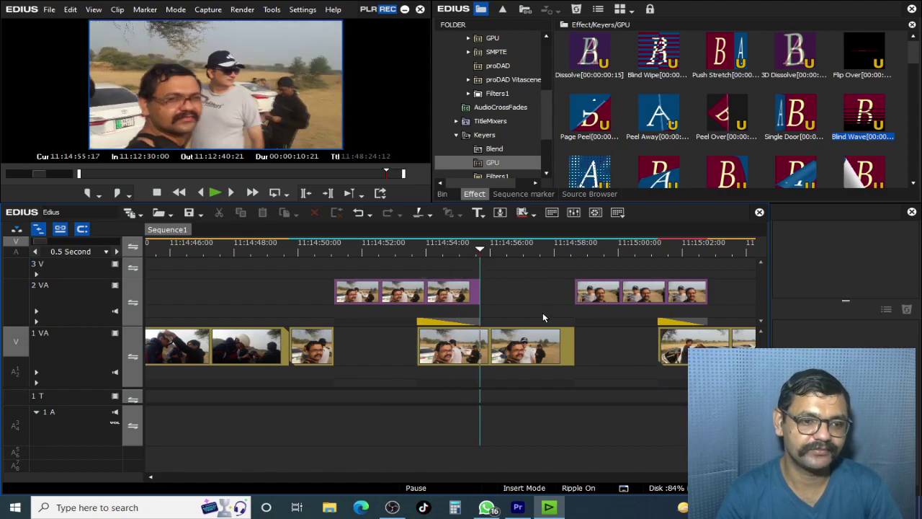
Select all clips on the timeline and apply the Anti Flicker video filter to them.
click(476, 279)
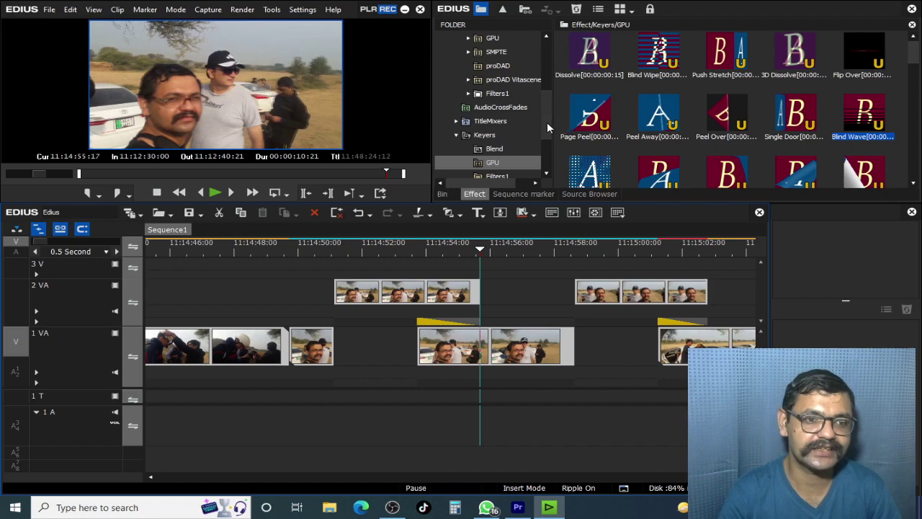
scroll(546, 115, up, 4)
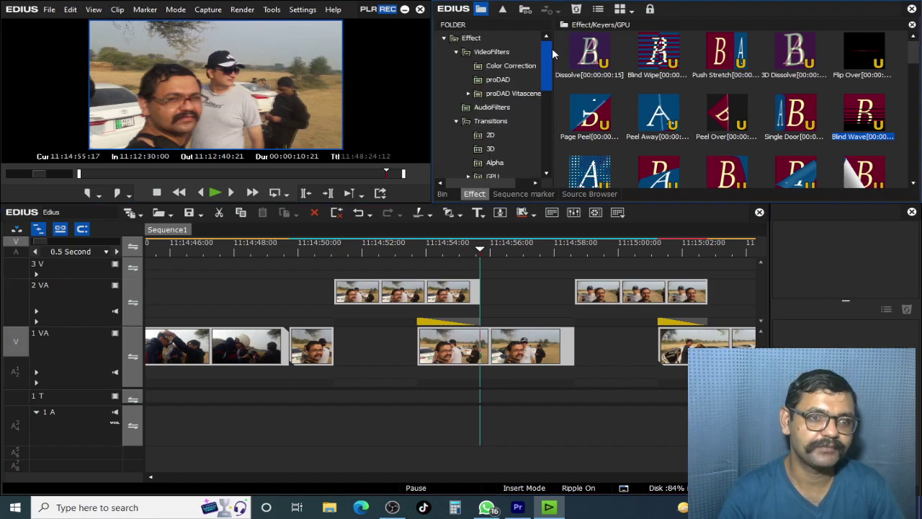
click(472, 50)
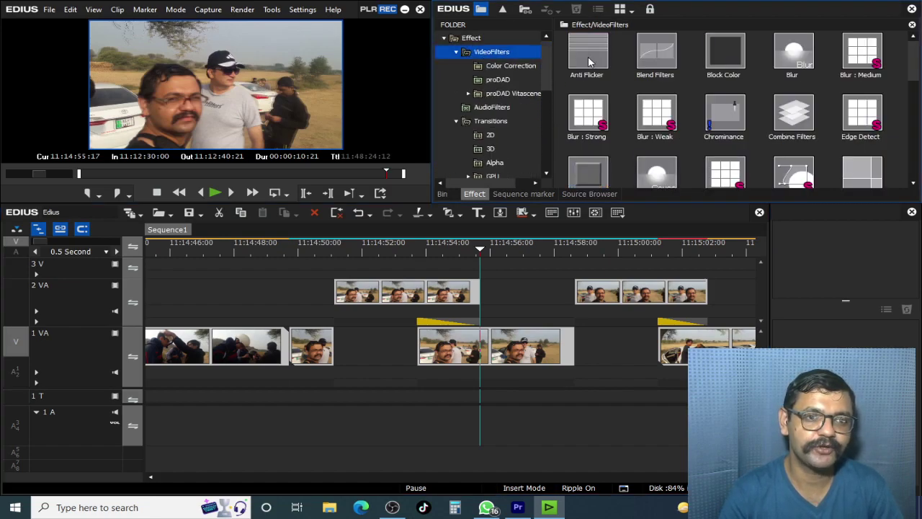
drag(602, 58, 423, 287)
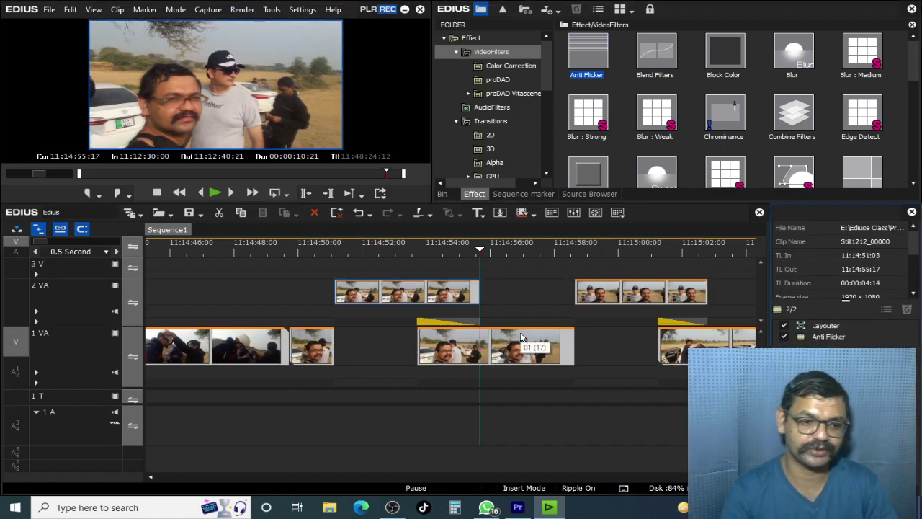
Play back the filtered clips full screen from the first still image onward to check the flicker.
click(377, 249)
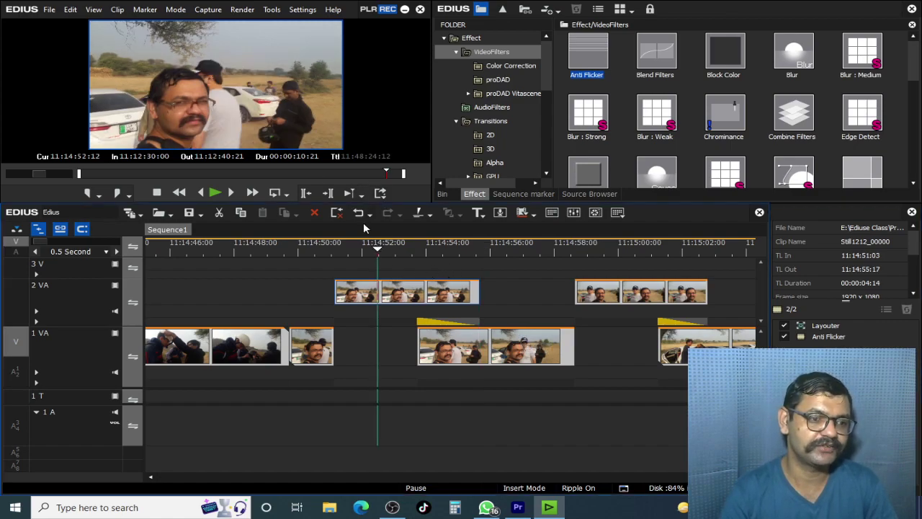
double_click(250, 98)
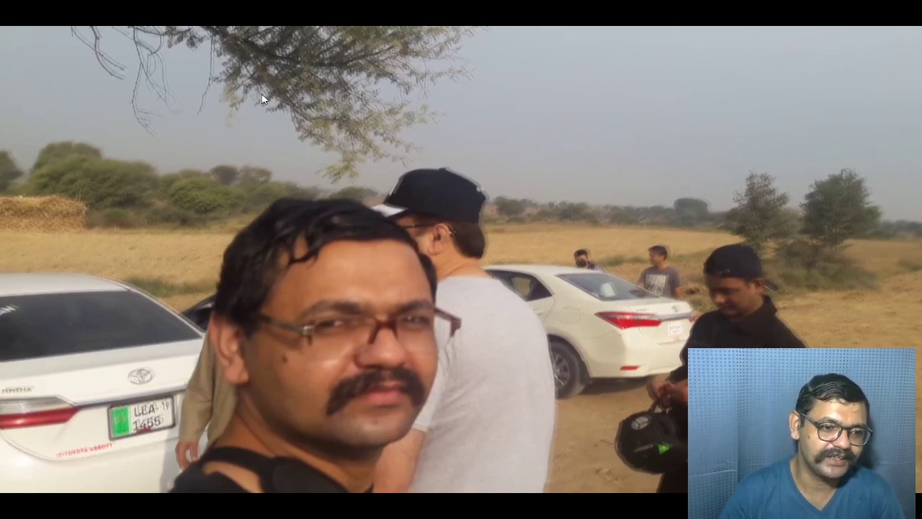
double_click(380, 211)
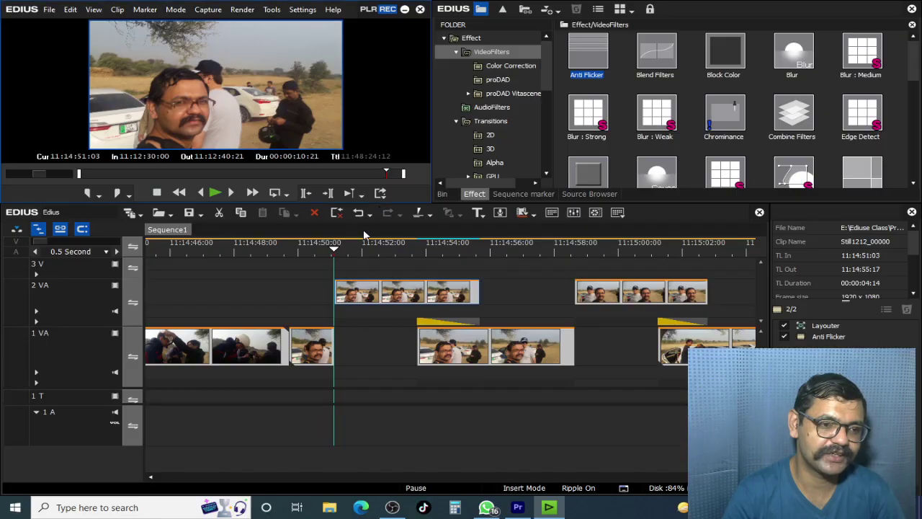
click(325, 381)
double_click(252, 89)
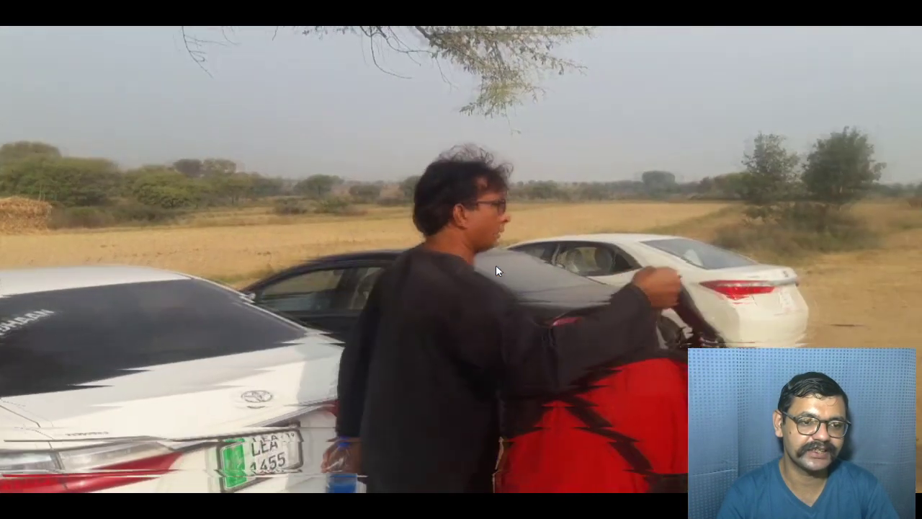
key(space)
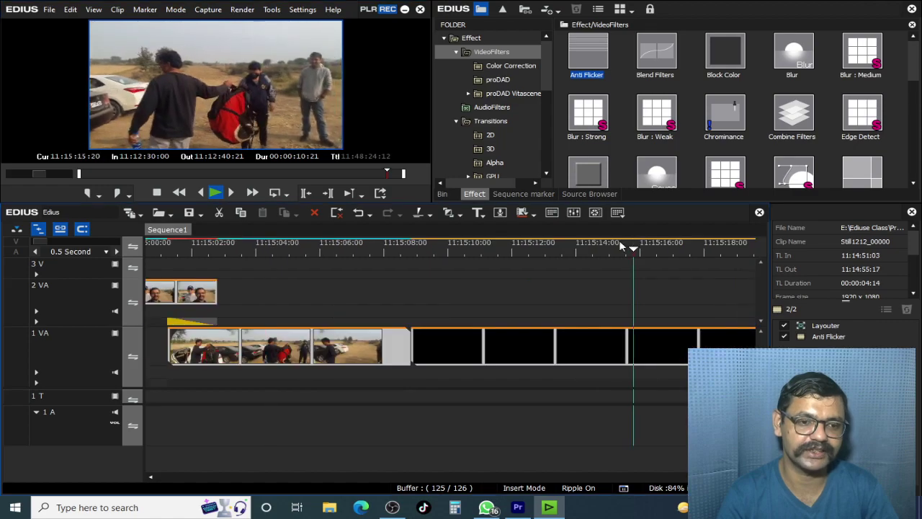
Mark an In to Out range around the two upper-track stills, from 11:14:40:13 to 11:15:08:21.
scroll(493, 291, down, 3)
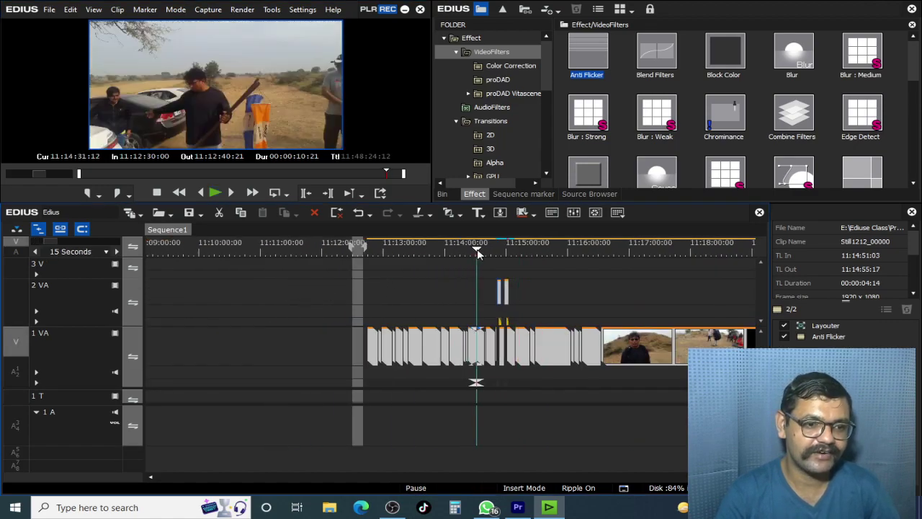
scroll(492, 246, up, 1)
key(i)
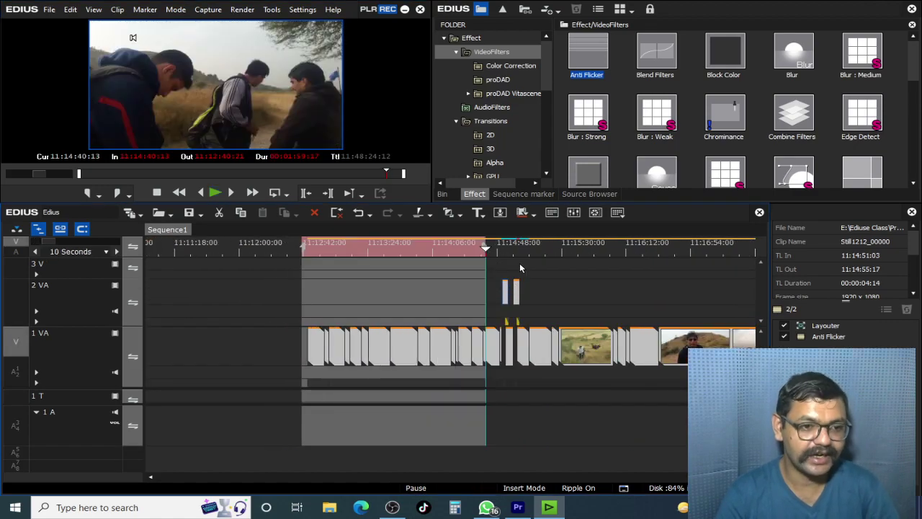
click(528, 242)
key(o)
scroll(531, 252, up, 1)
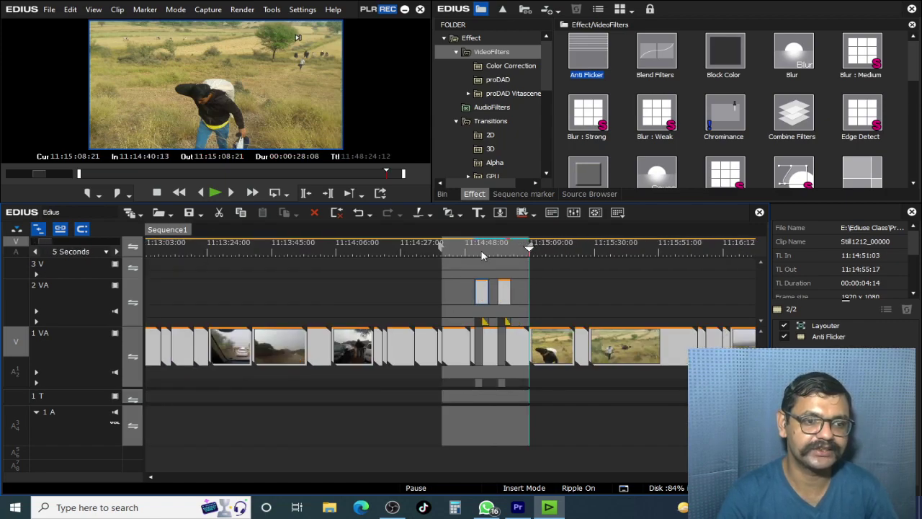
Mark the range from the first clip at 11:12:44:15 to the end of the sequence at 11:48:24:12.
scroll(565, 330, down, 3)
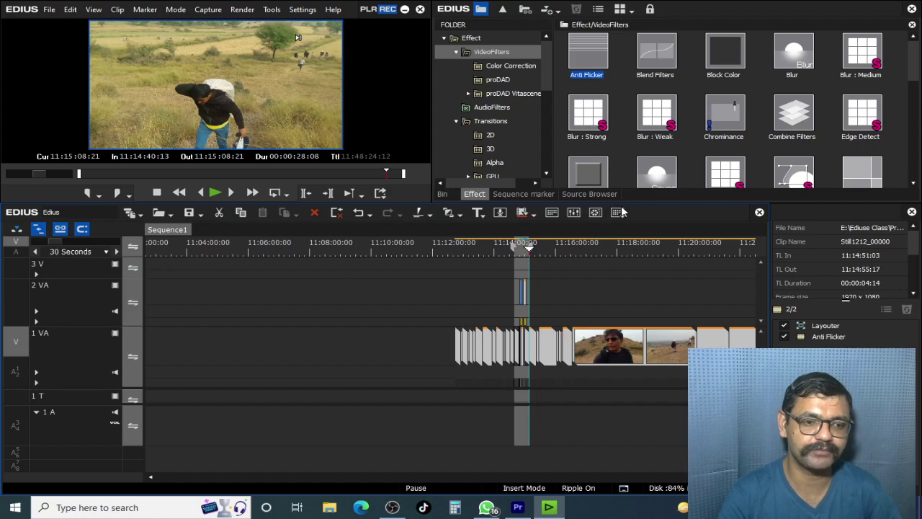
click(455, 250)
key(i)
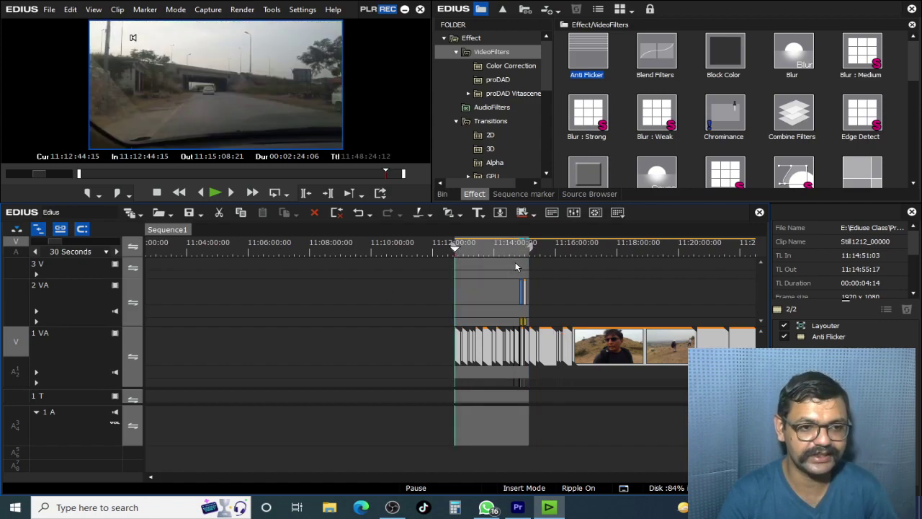
scroll(576, 255, down, 1)
scroll(645, 246, down, 1)
mouse_move(749, 250)
mouse_down()
mouse_move(758, 253)
mouse_move(704, 257)
mouse_up()
key(o)
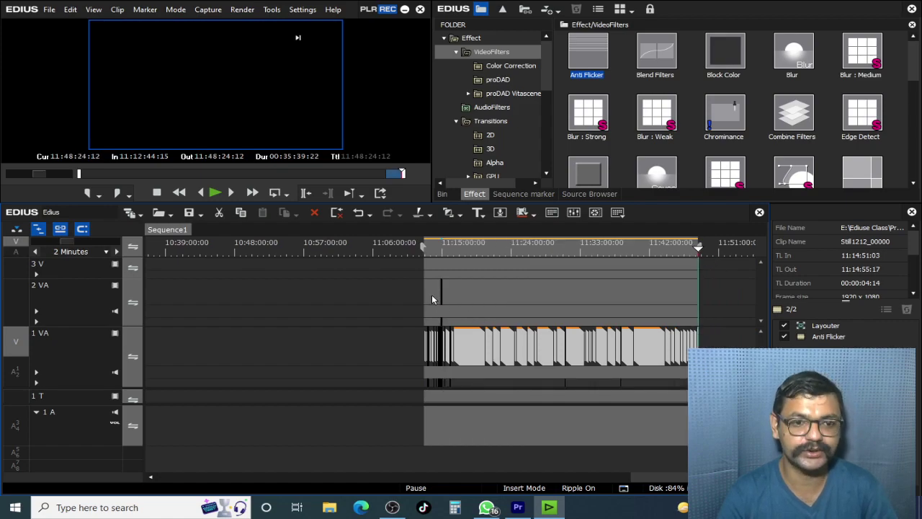
Move the first group of clips earlier on the timeline and mark it from In 10:55:51:15 to Out 11:04:45:21.
drag(499, 352, 343, 358)
drag(281, 250, 290, 250)
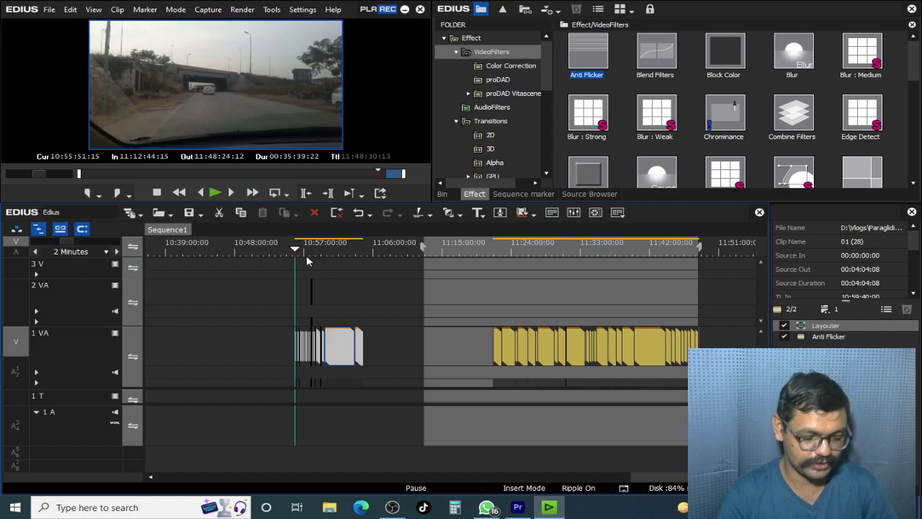
key(i)
mouse_move(381, 249)
mouse_down()
mouse_move(354, 251)
mouse_move(364, 250)
mouse_up()
key(o)
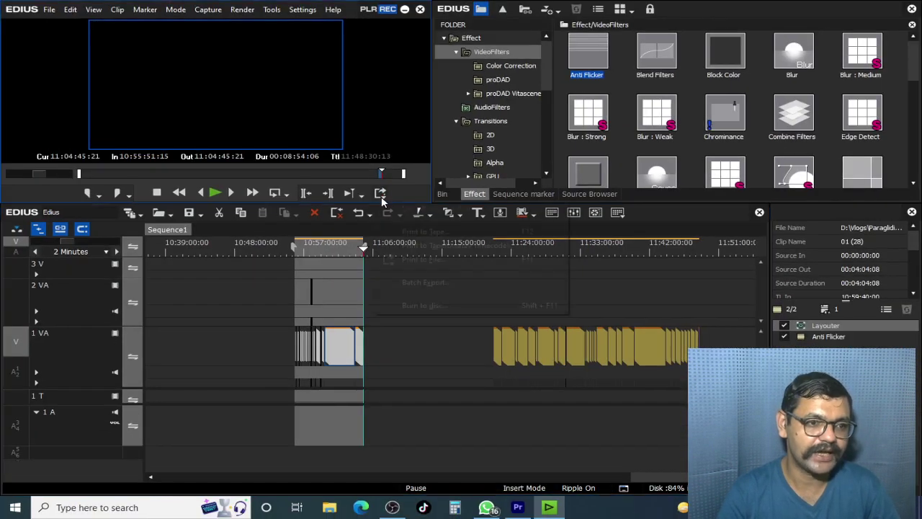
Open the Print to File export settings for the marked range.
click(377, 189)
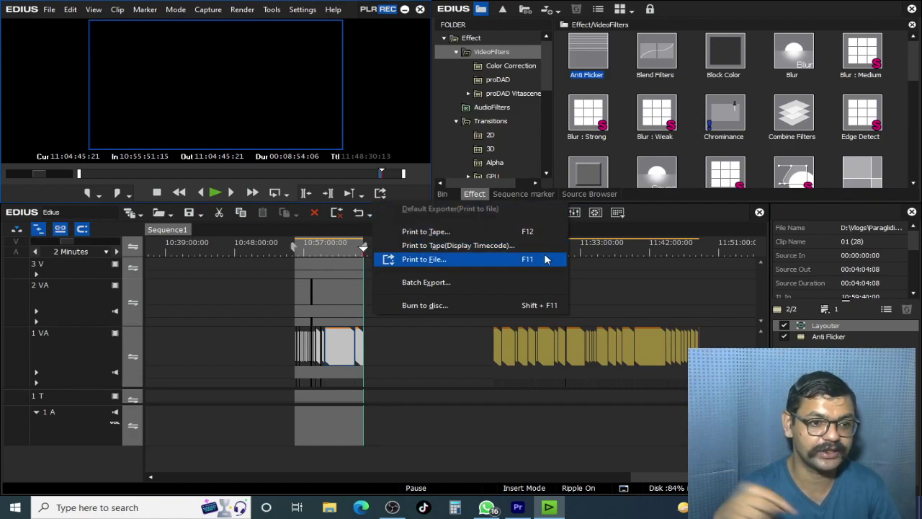
click(476, 267)
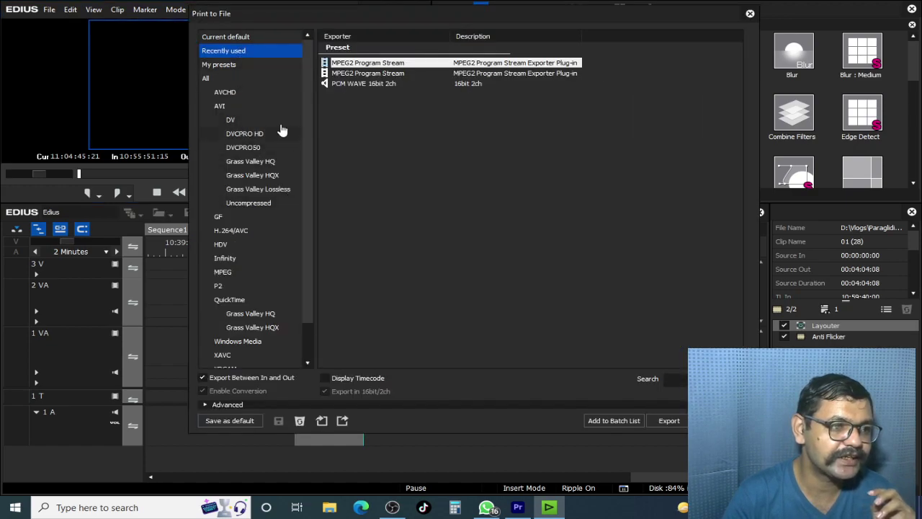
drag(308, 281, 302, 175)
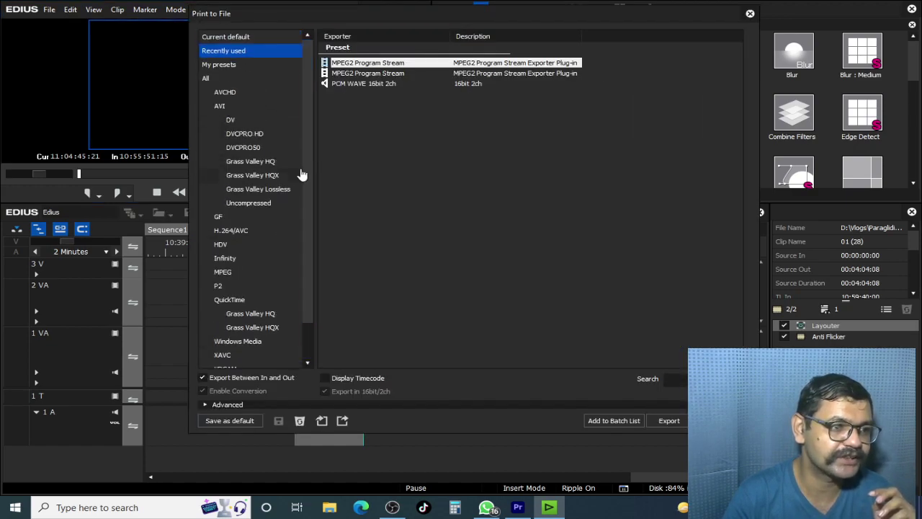
Examine the exporters under All, AVCHD and AVI, highlighting the Grass Valley HQX SuperFine preset.
click(209, 81)
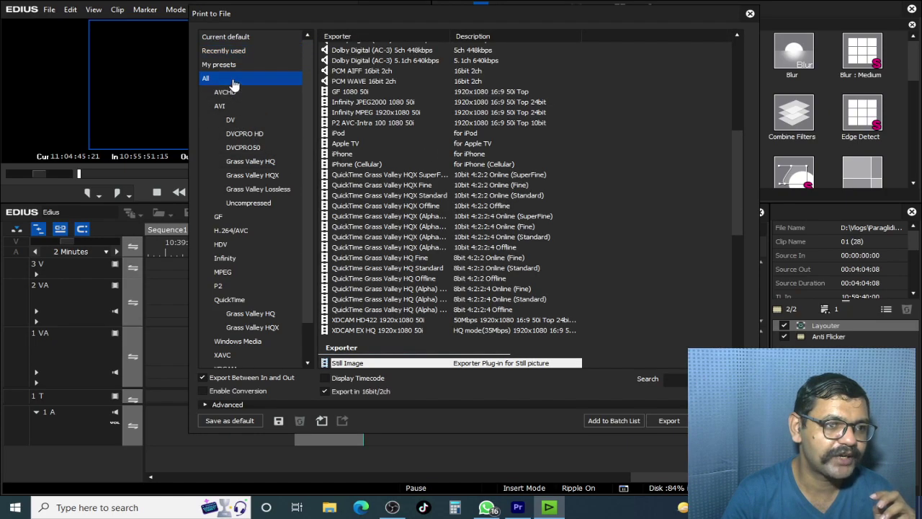
scroll(288, 241, down, 2)
scroll(284, 247, up, 2)
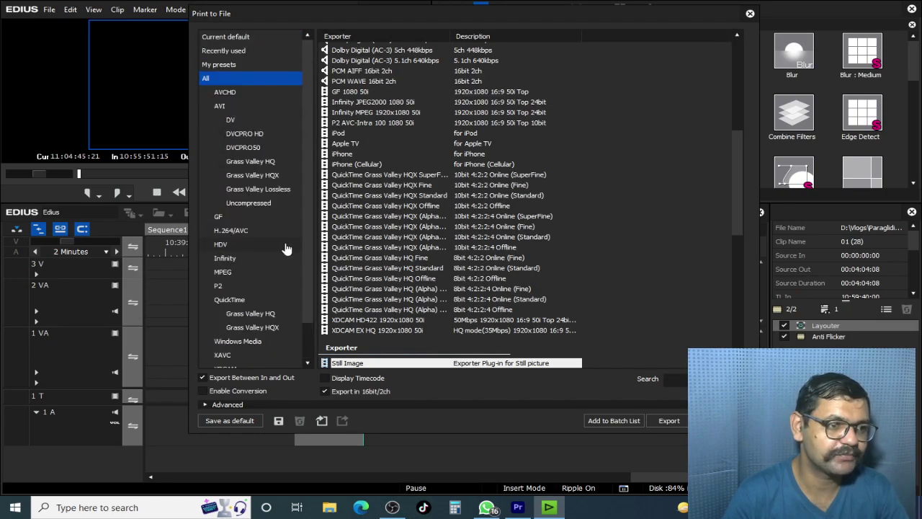
click(240, 93)
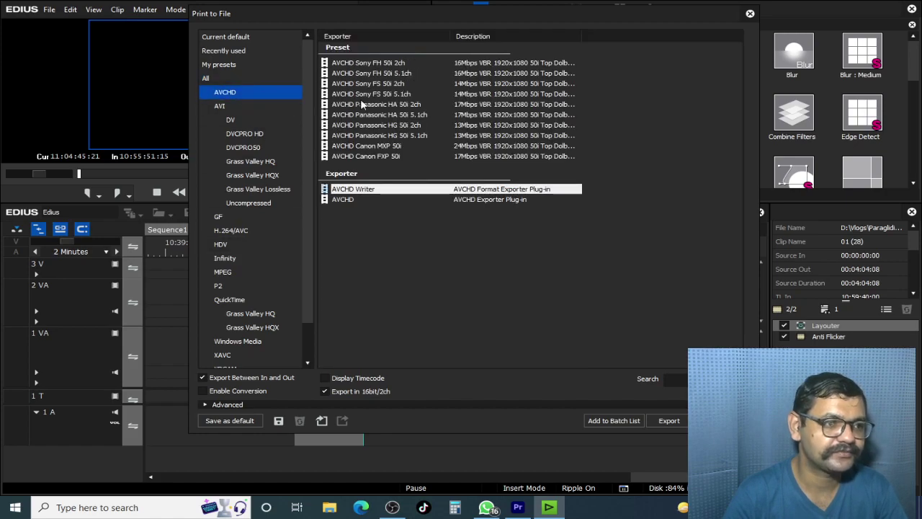
click(228, 106)
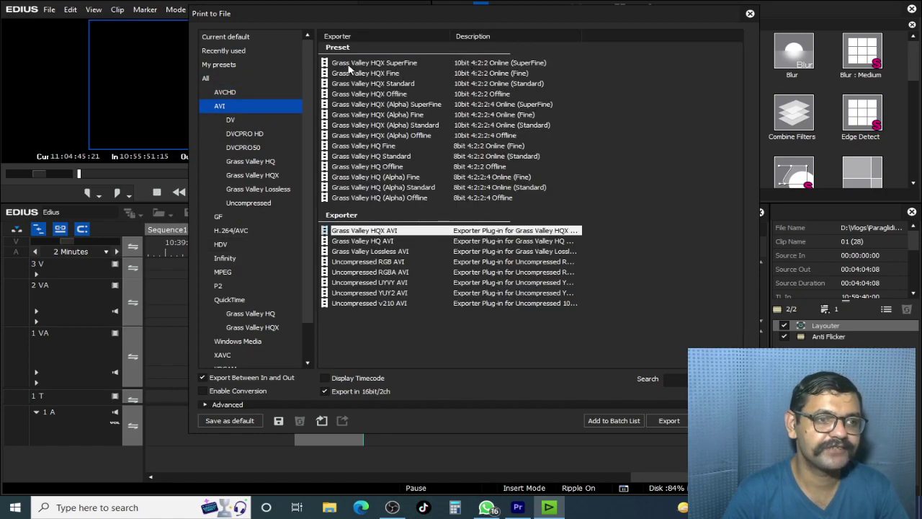
click(350, 65)
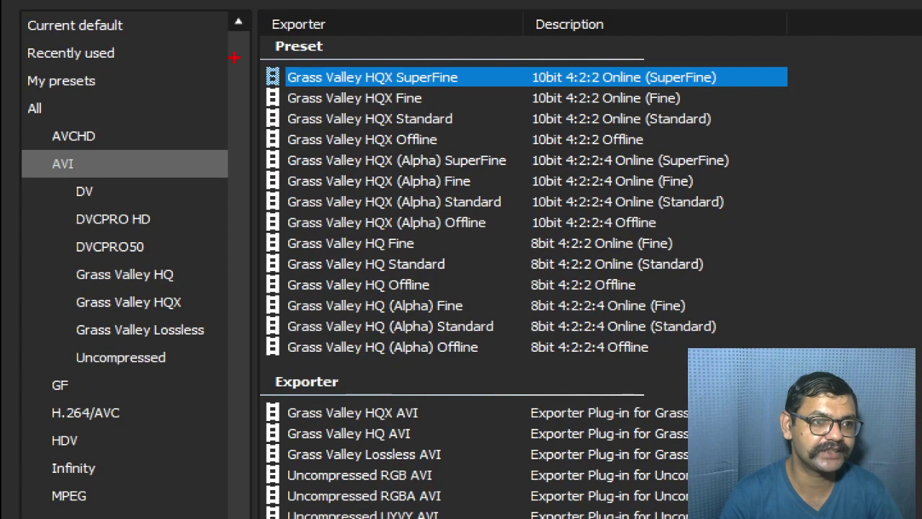
drag(234, 57, 920, 97)
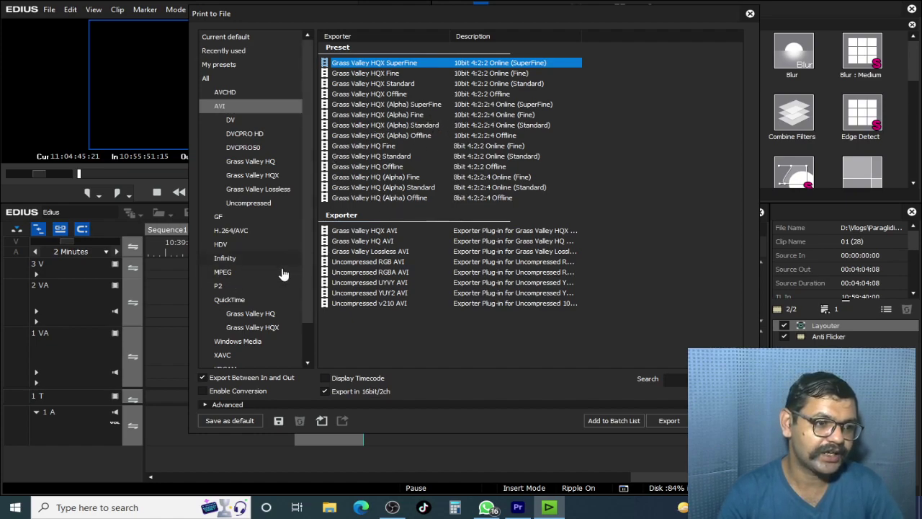
Compare the exporters offered in the MPEG, HDV and H.264/AVC categories.
click(223, 272)
click(435, 127)
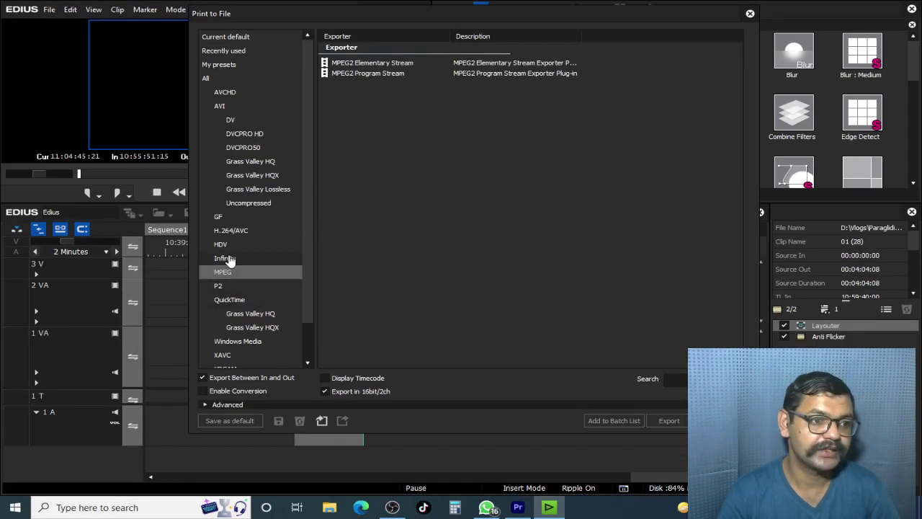
click(234, 245)
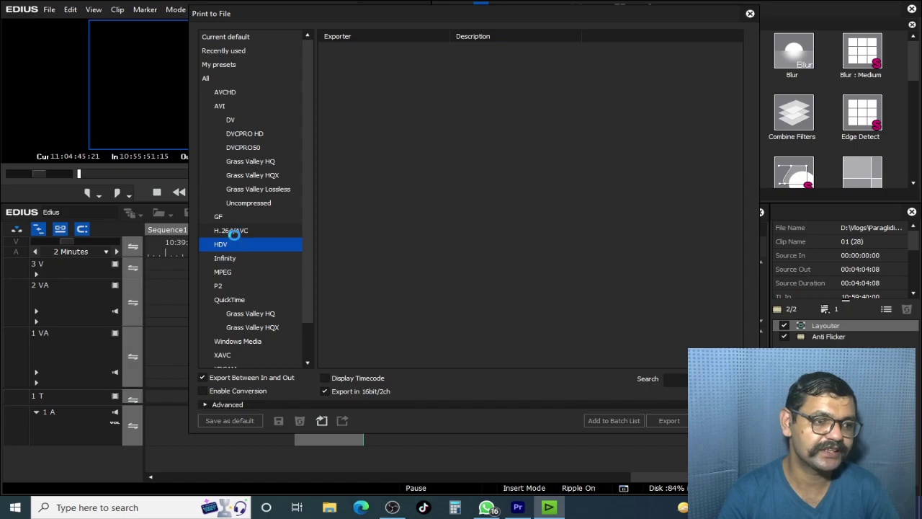
click(234, 231)
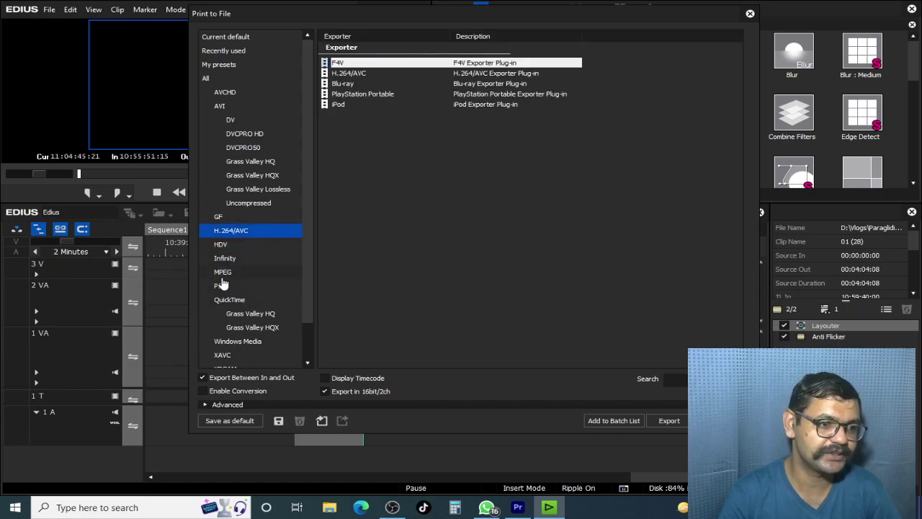
Choose the MPEG2 Elementary Stream exporter from the MPEG category and start its export setup.
key(Down)
key(Down)
key(Down)
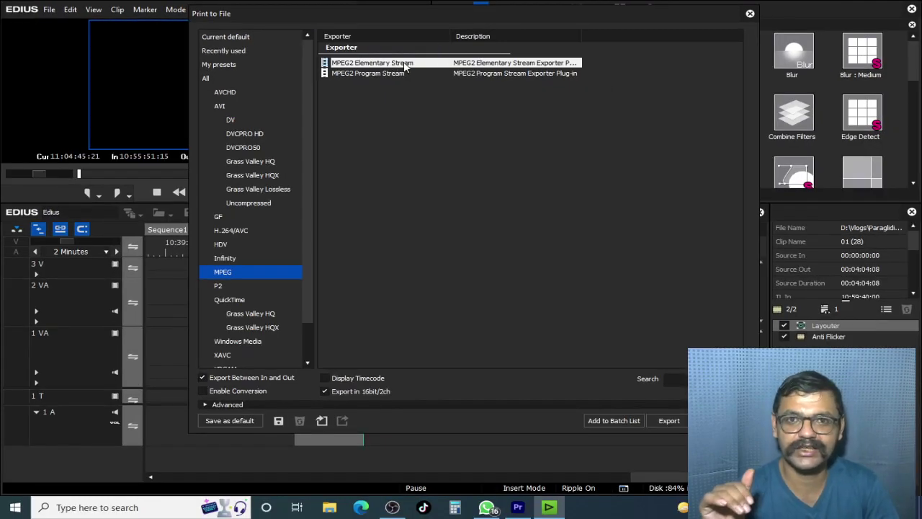
double_click(405, 65)
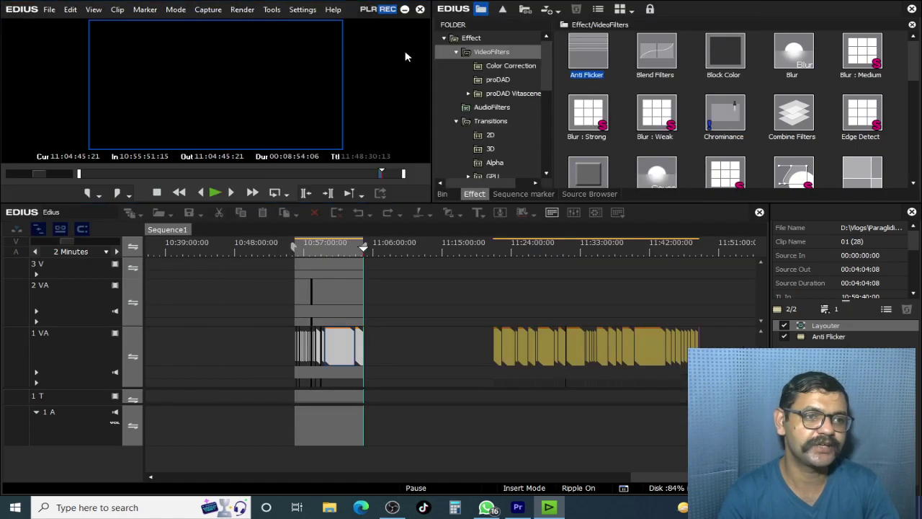
Cancel the MPEG2 Elementary Stream setup and start the MPEG2 Program Stream exporter from the MPEG category instead.
drag(434, 209, 357, 133)
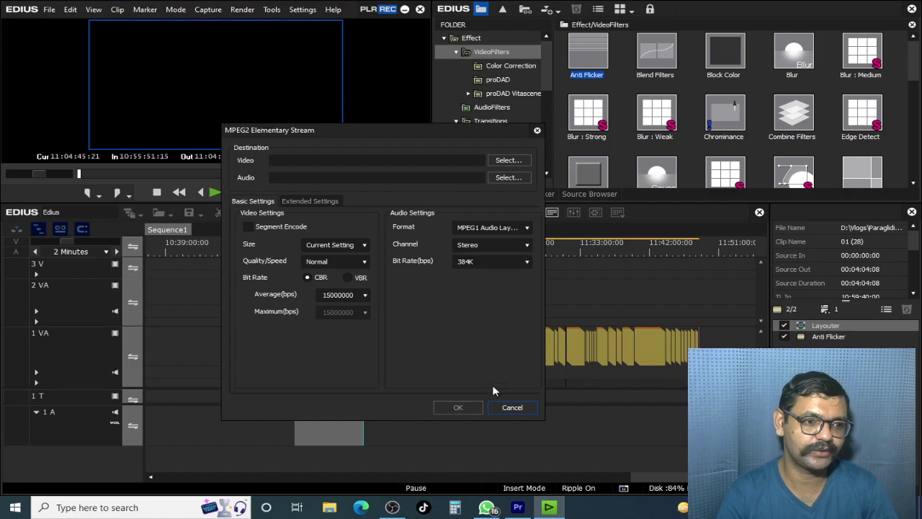
click(512, 407)
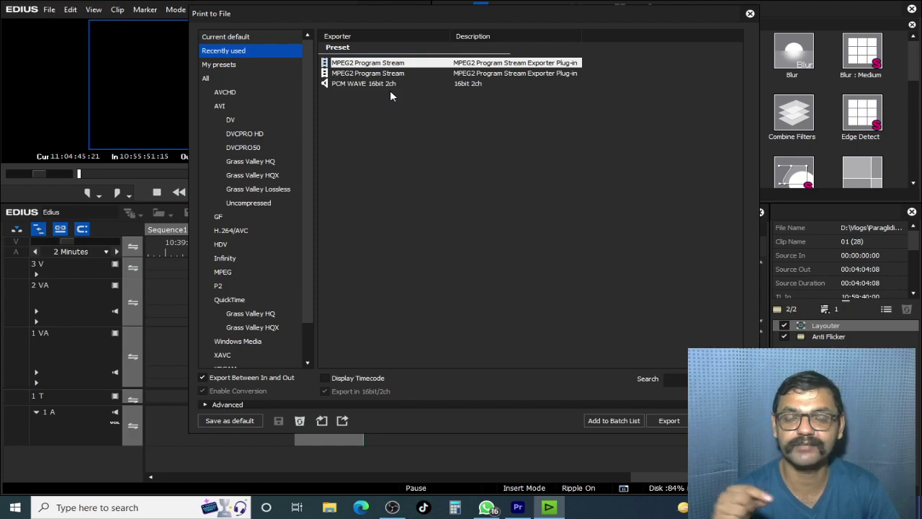
scroll(309, 267, down, 1)
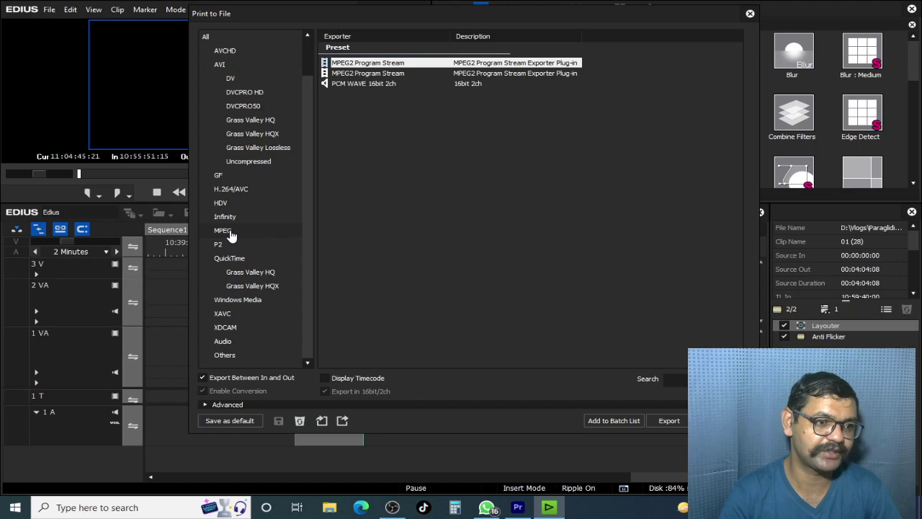
click(229, 231)
click(375, 74)
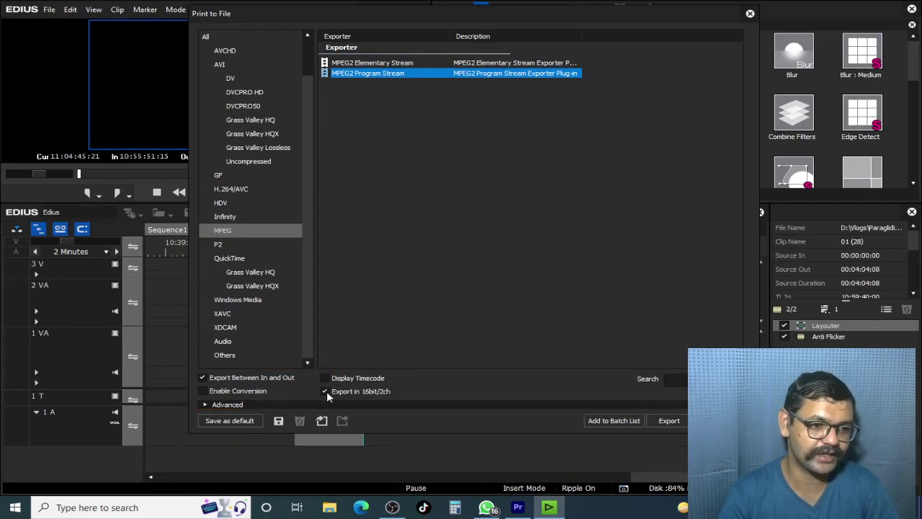
double_click(383, 79)
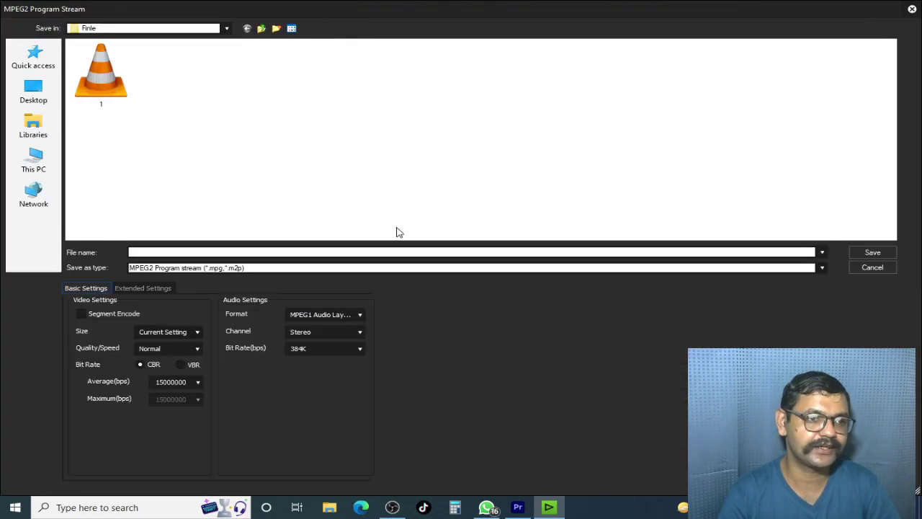
Create a folder named 123 in the root of the E: drive and open it as the save location.
click(260, 29)
click(261, 28)
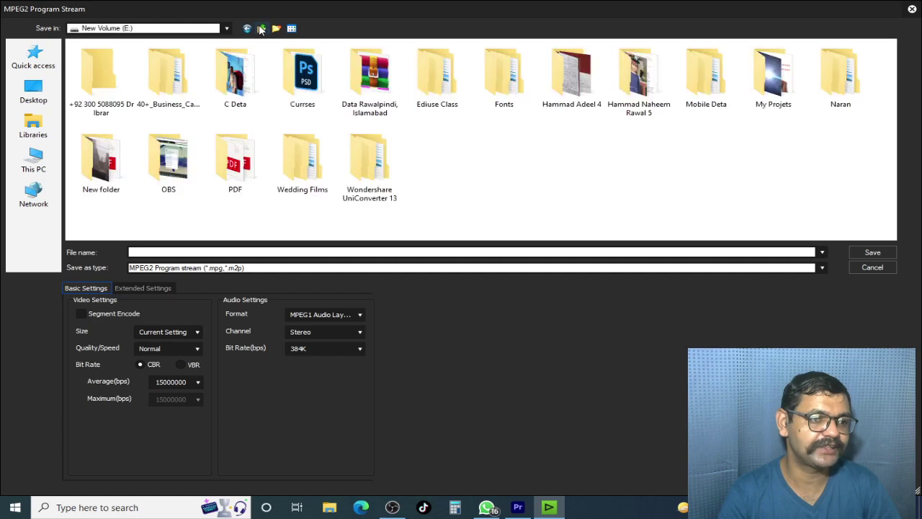
right_click(449, 172)
mouse_move(543, 296)
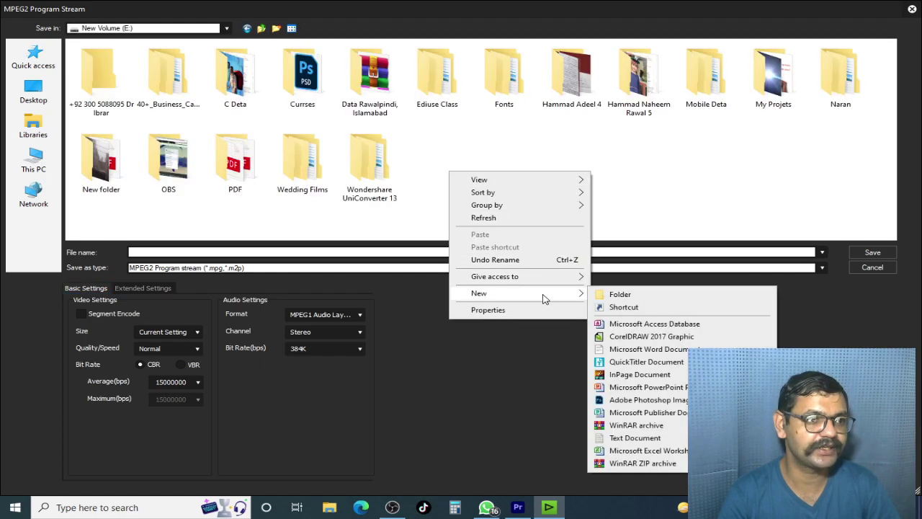
click(619, 294)
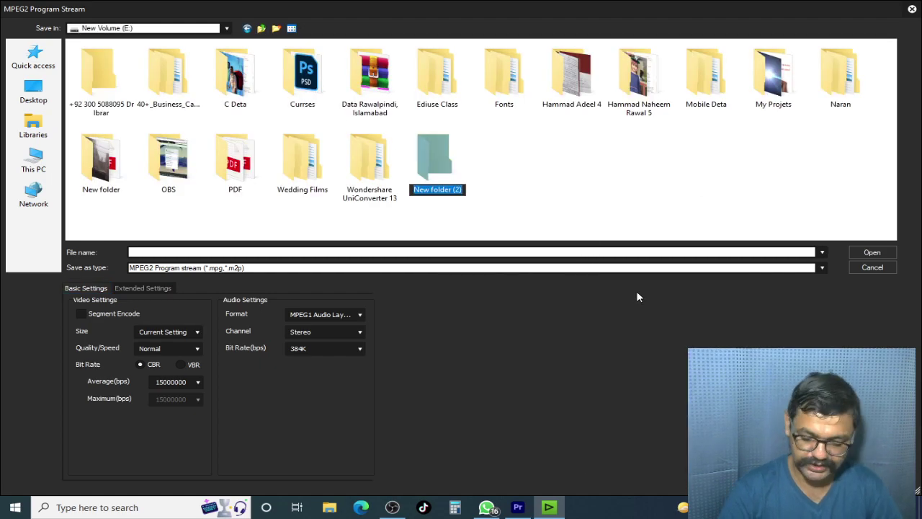
text(123)
key(Return)
key(Return)
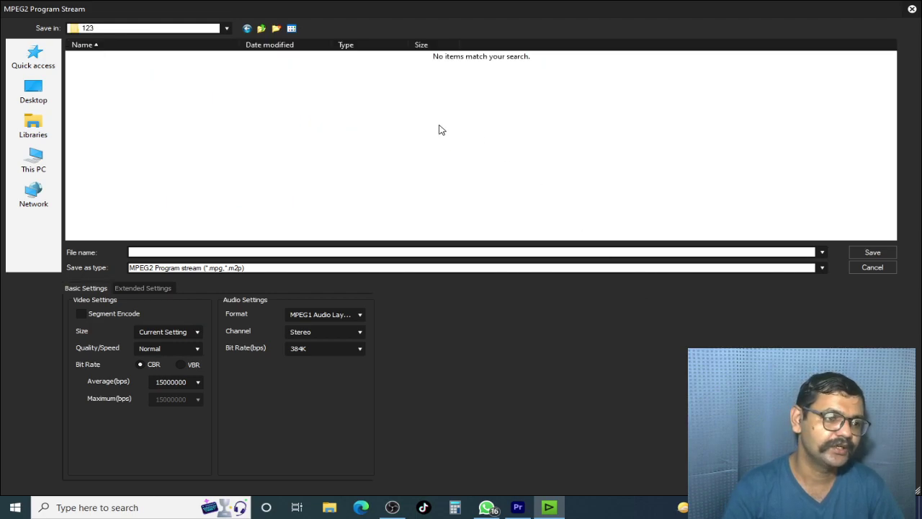
Name the export file 132 and keep the video size at Current Setting after checking the available sizes.
click(217, 252)
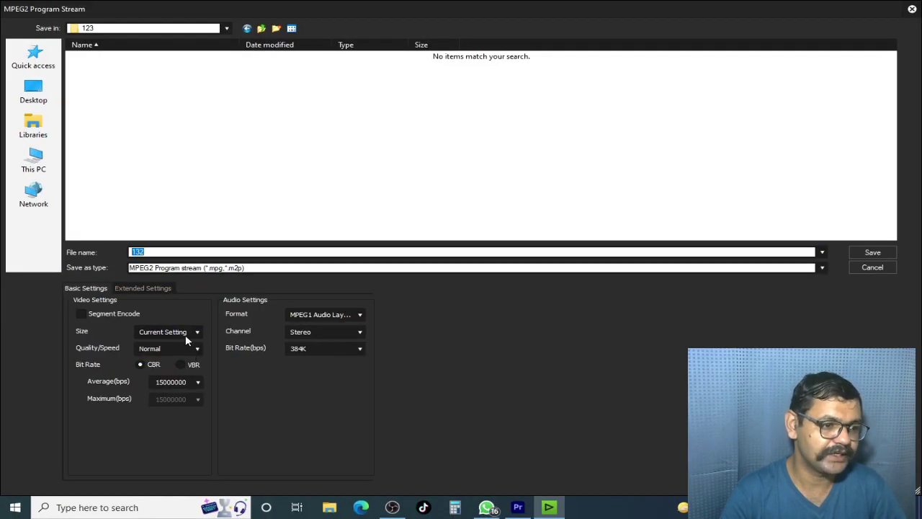
click(185, 335)
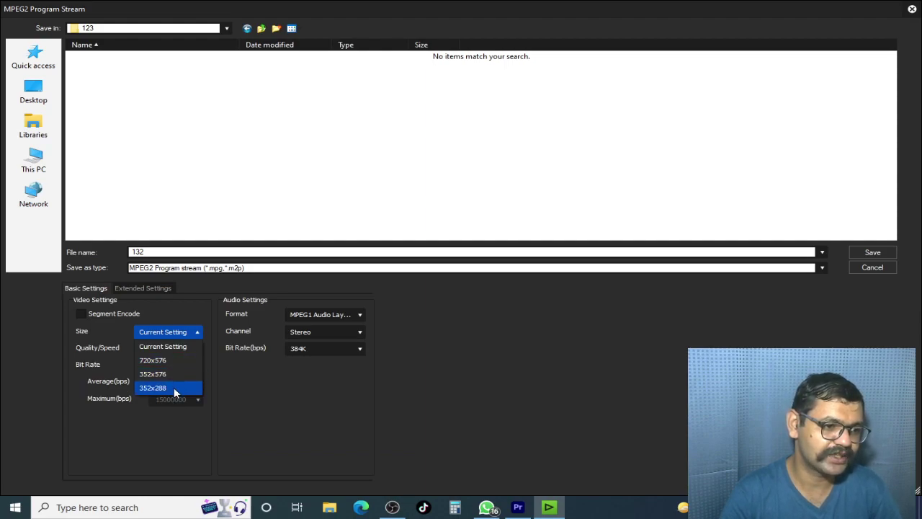
click(182, 346)
click(181, 337)
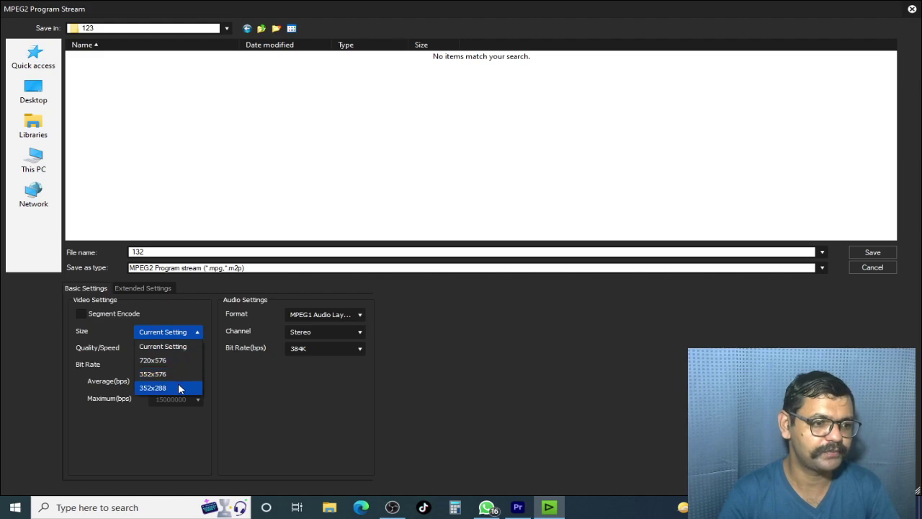
click(181, 345)
click(181, 336)
click(177, 347)
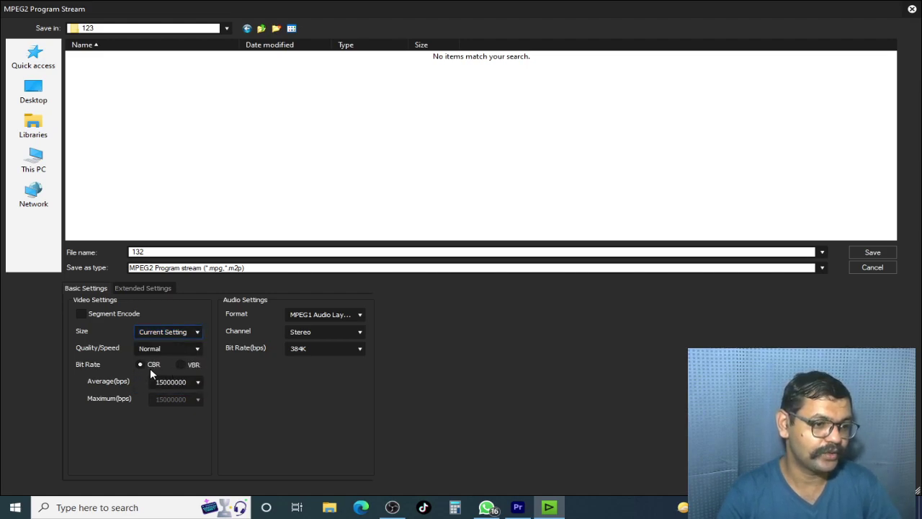
Switch the video bit rate mode to VBR and choose 15M as the average bit rate.
click(192, 365)
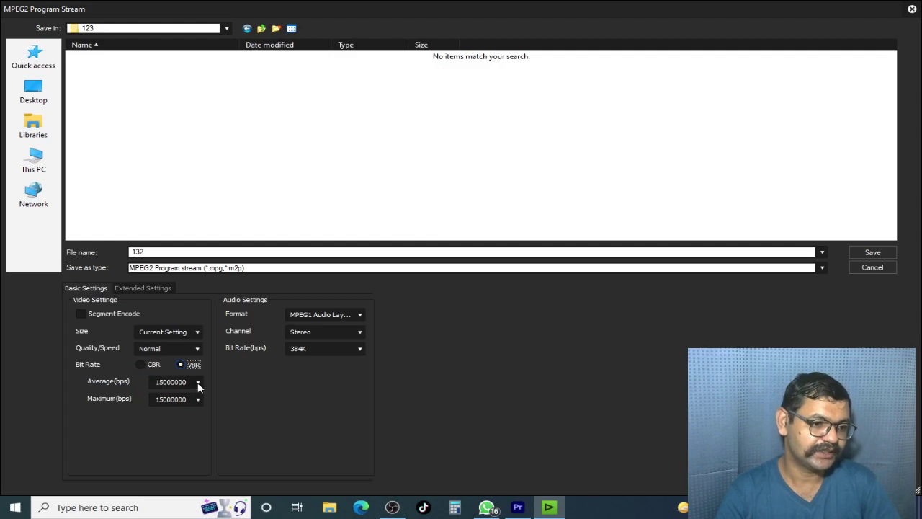
click(199, 383)
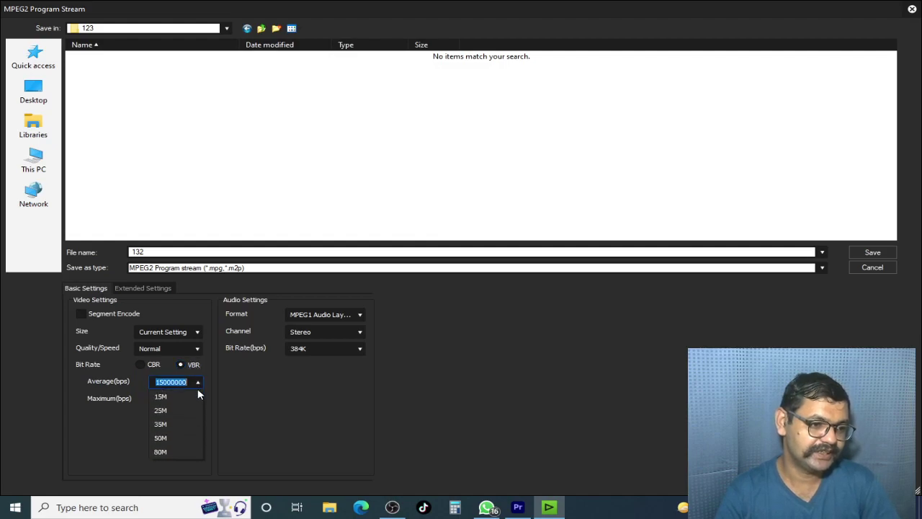
click(195, 395)
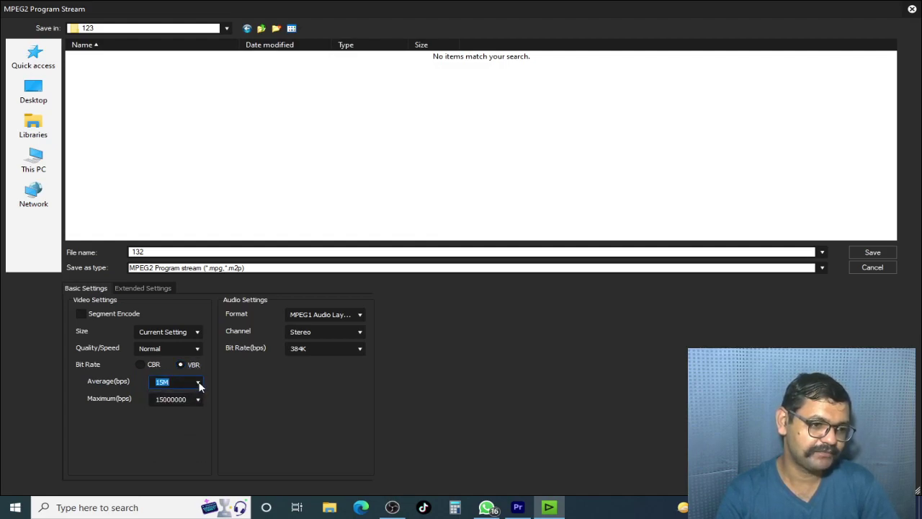
Try average bit rates of 25M and 80M, and return the average to 15M.
click(198, 383)
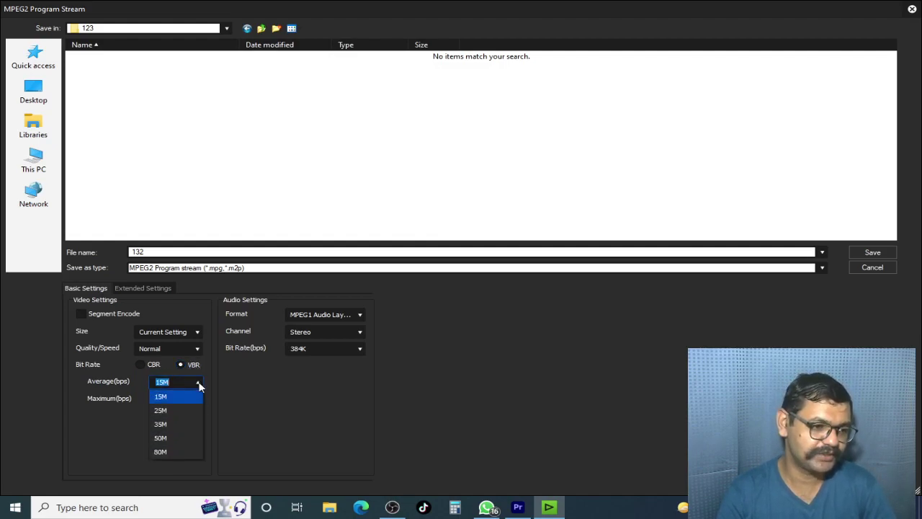
click(186, 409)
click(199, 383)
click(177, 451)
key(Tab)
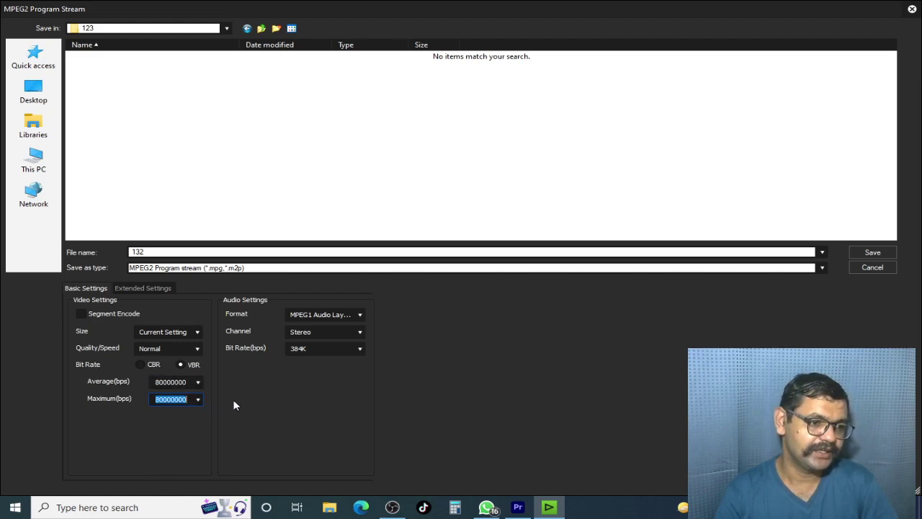
click(199, 381)
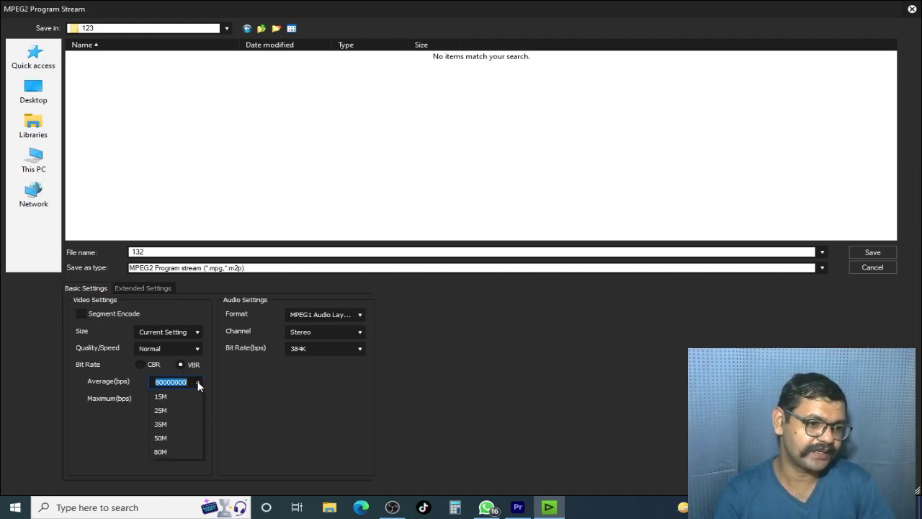
click(186, 452)
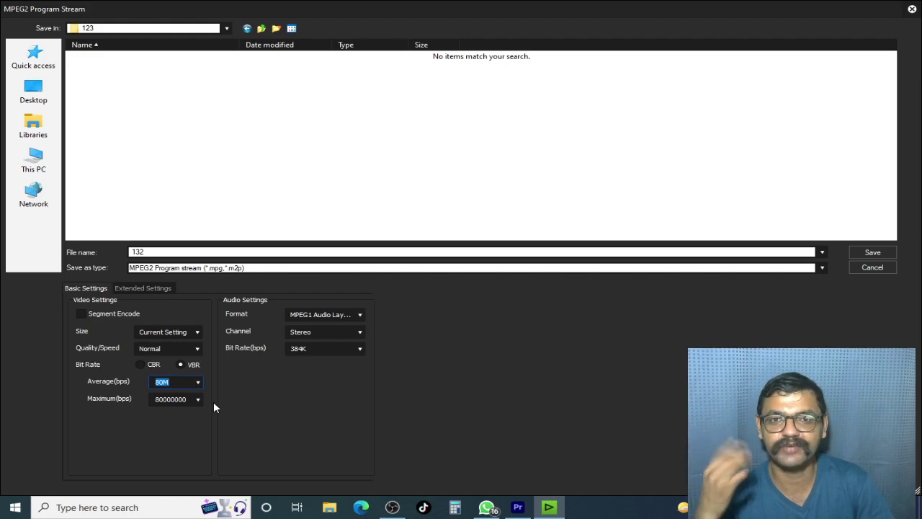
click(198, 382)
click(188, 397)
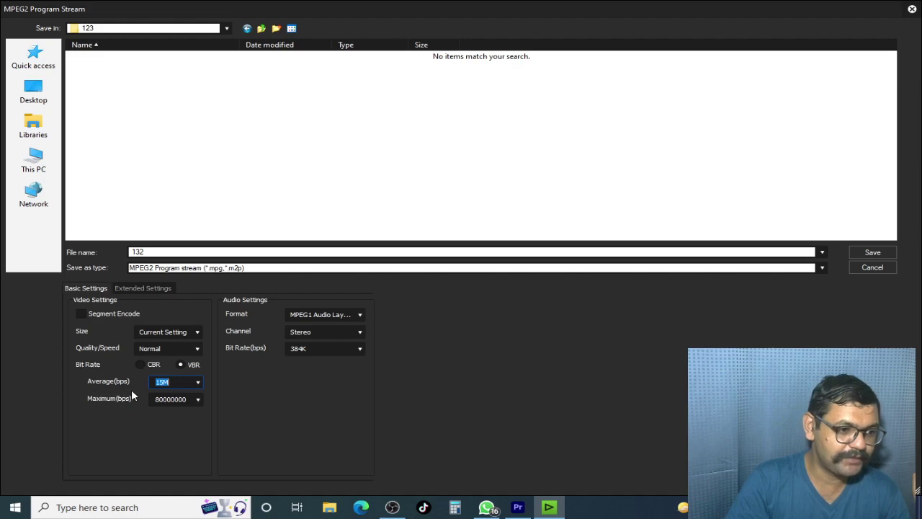
Set both the average and the maximum video bit rate to 25M.
click(198, 385)
click(187, 409)
click(199, 398)
click(185, 440)
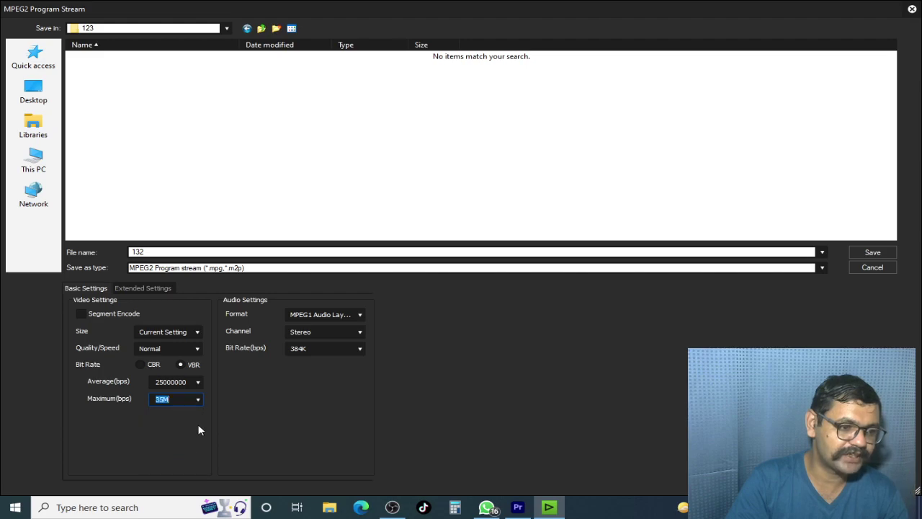
click(198, 398)
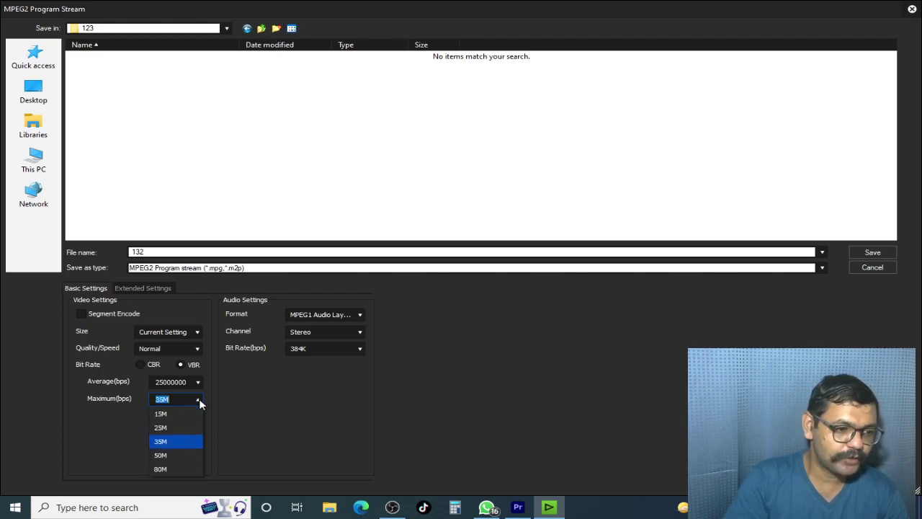
click(193, 431)
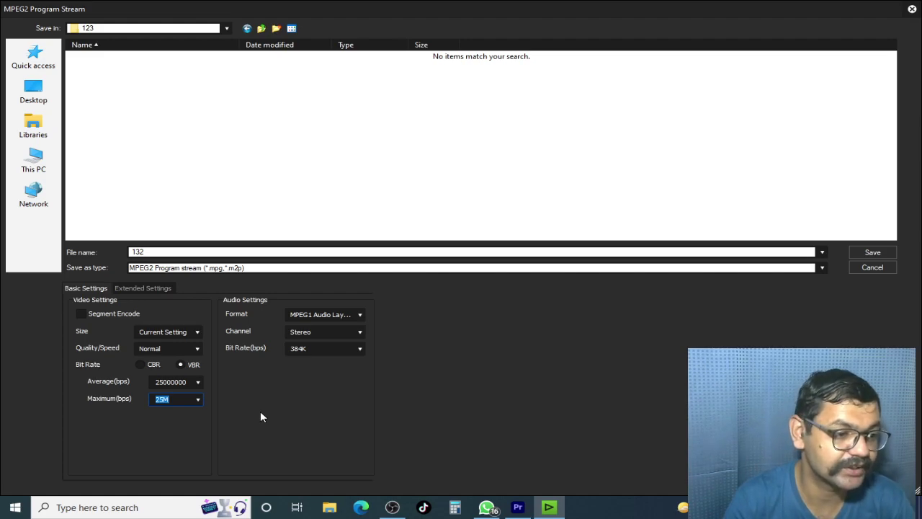
click(167, 381)
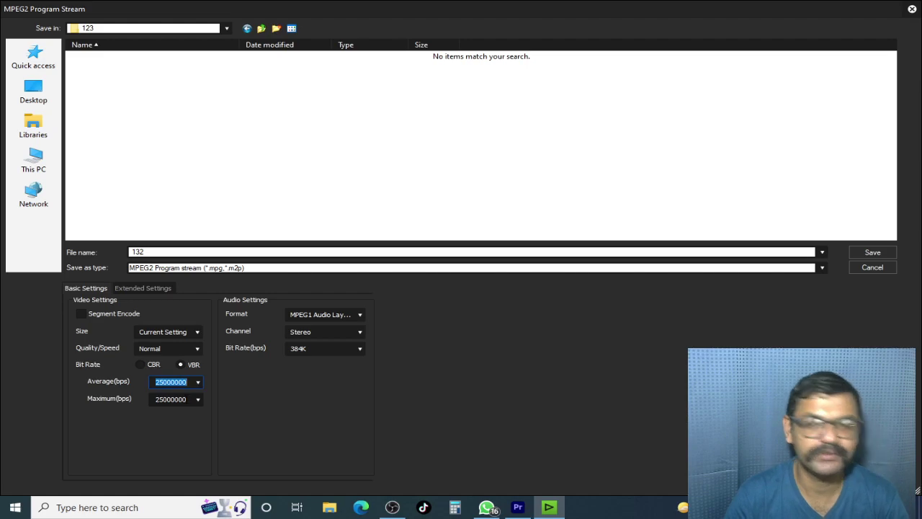
click(197, 382)
click(197, 382)
click(197, 382)
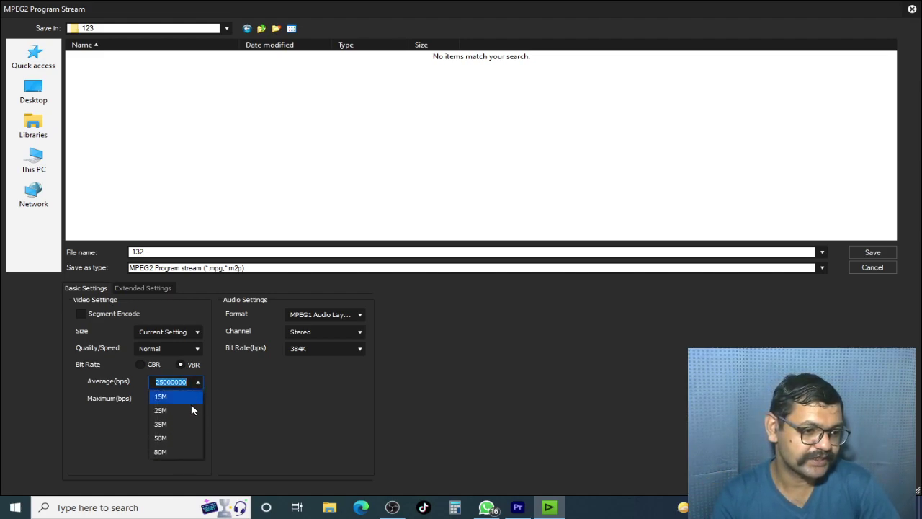
click(267, 414)
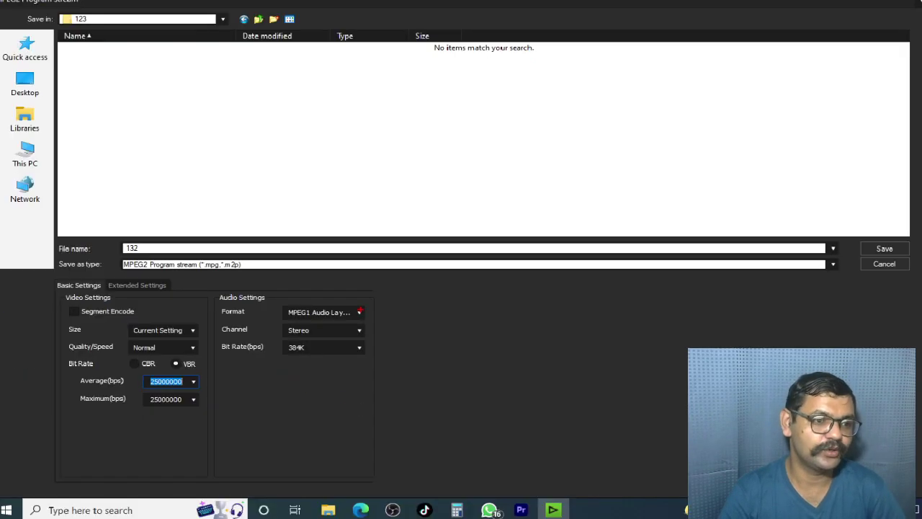
Review the available audio formats and keep MPEG1 Audio Layer-2.
click(353, 315)
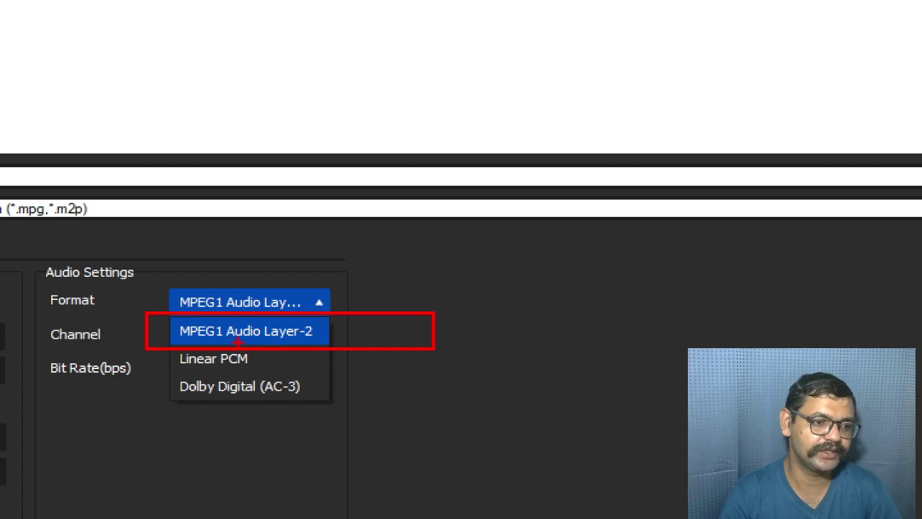
click(317, 302)
click(317, 303)
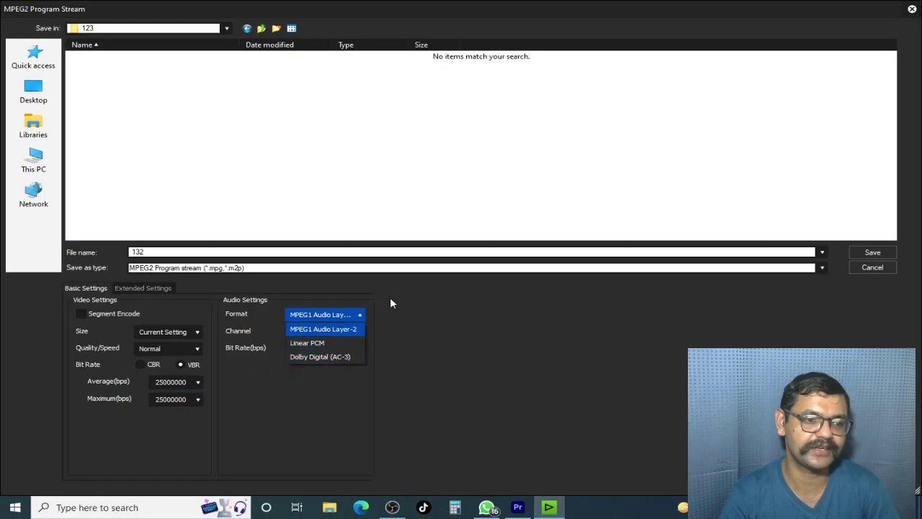
click(423, 317)
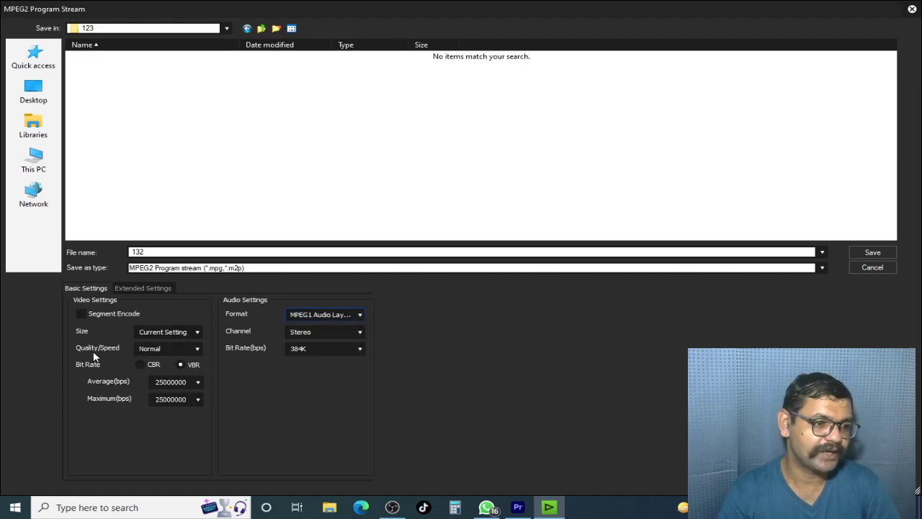
In the extended video settings, check the GOP structures, keep the 4:2:0 chroma format and set Profile & Level to MP@HL.
click(148, 287)
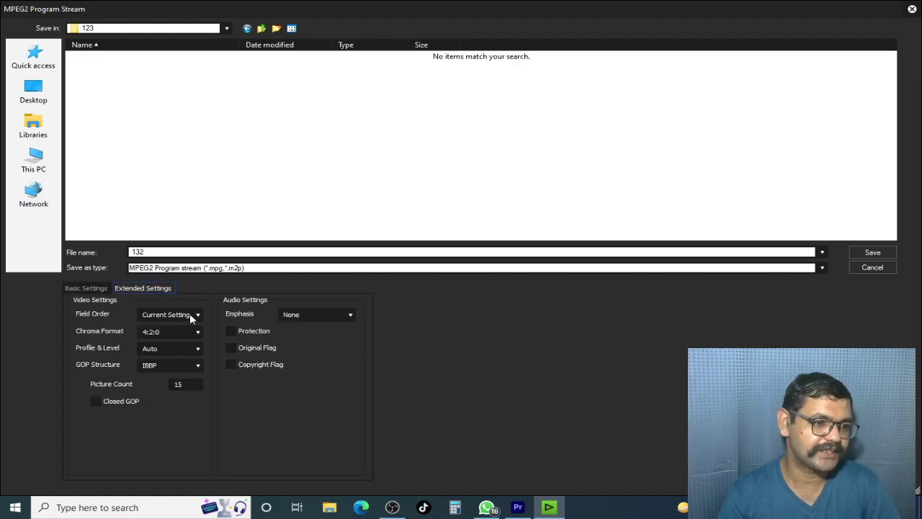
click(180, 365)
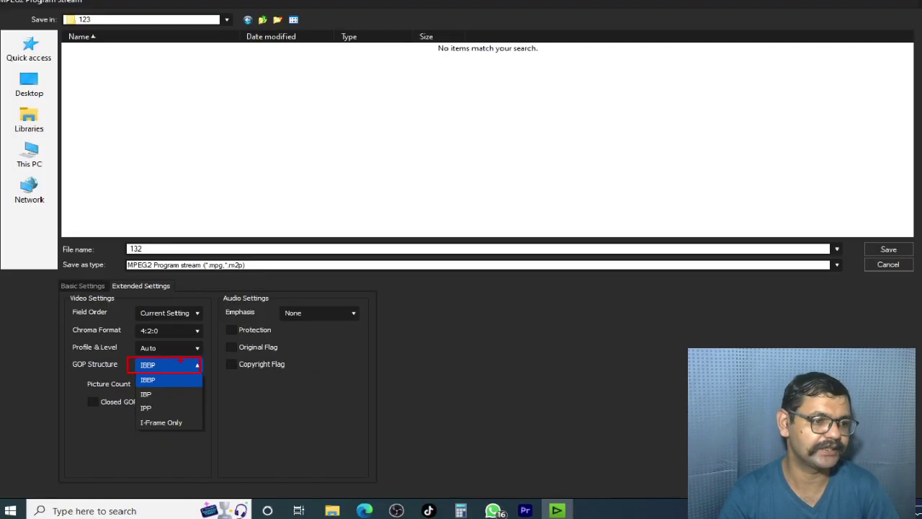
click(195, 298)
click(194, 297)
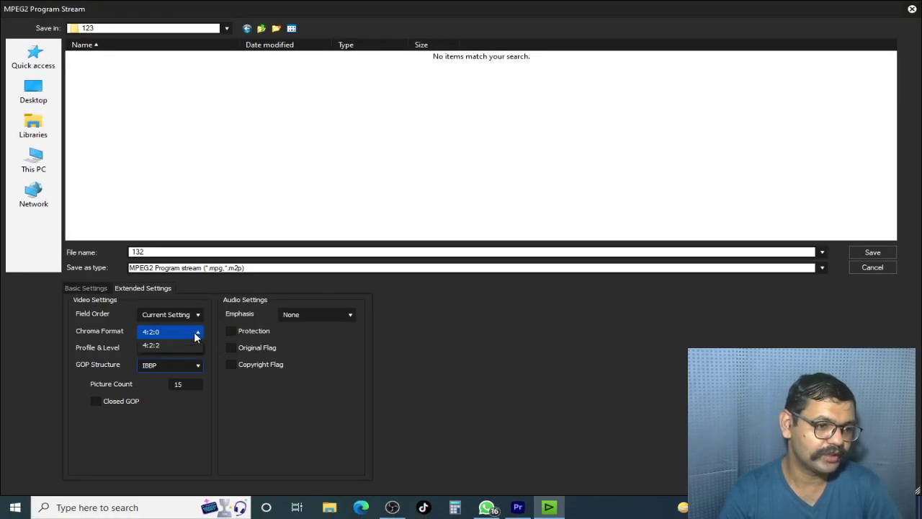
click(180, 341)
click(198, 349)
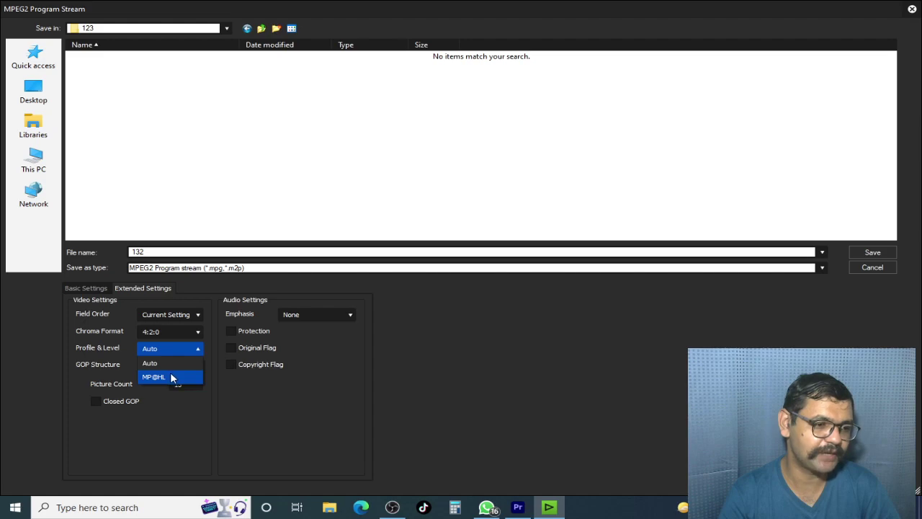
click(171, 376)
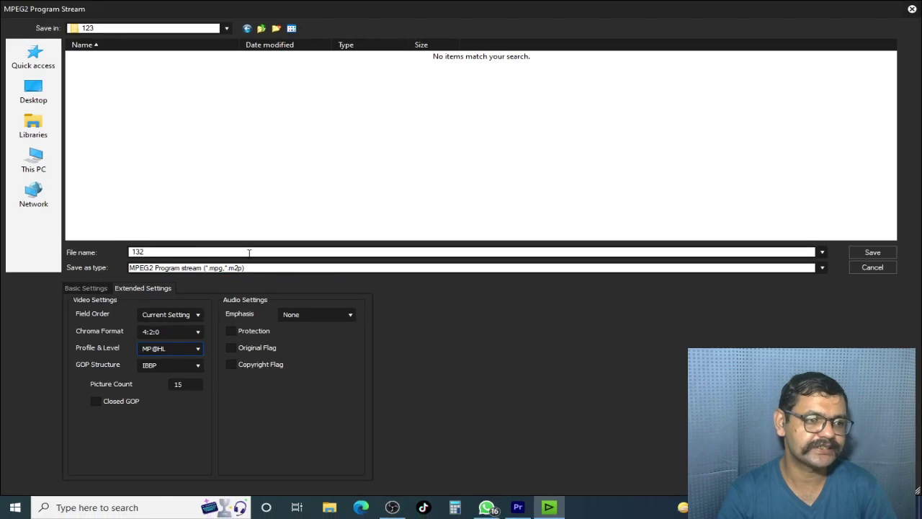
Start exporting the MPEG2 file 132 into folder 123, and open folder 123 on the E: drive in File Explorer.
click(868, 250)
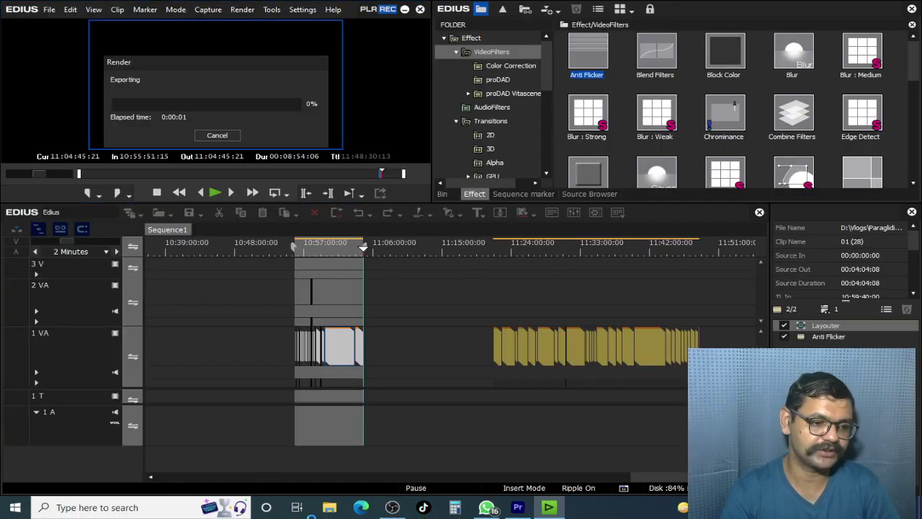
click(329, 507)
click(41, 157)
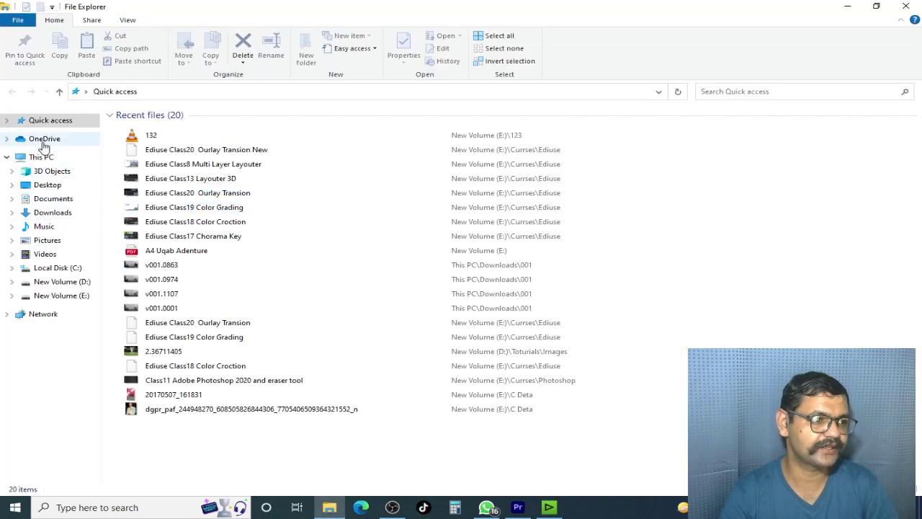
double_click(519, 229)
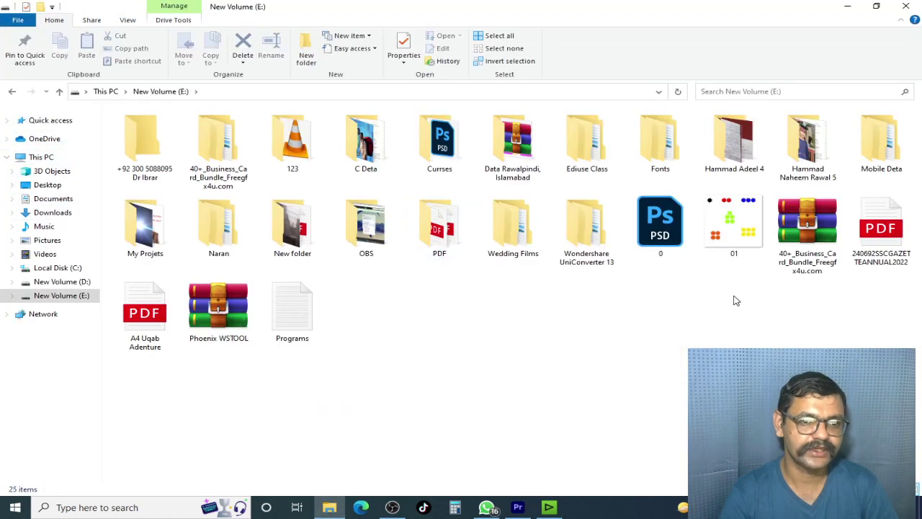
click(295, 234)
key(Up)
double_click(312, 144)
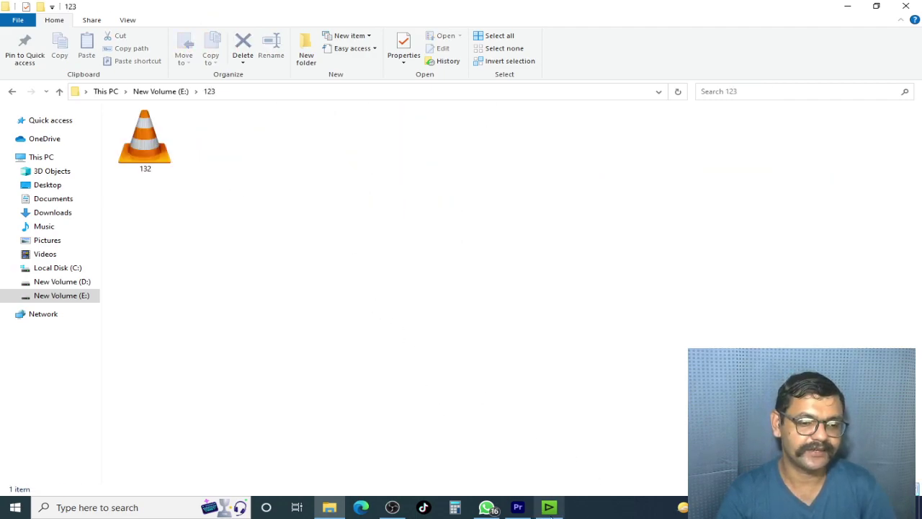
Check playback of the exported file 132 in VLC media player, and close the player.
click(166, 160)
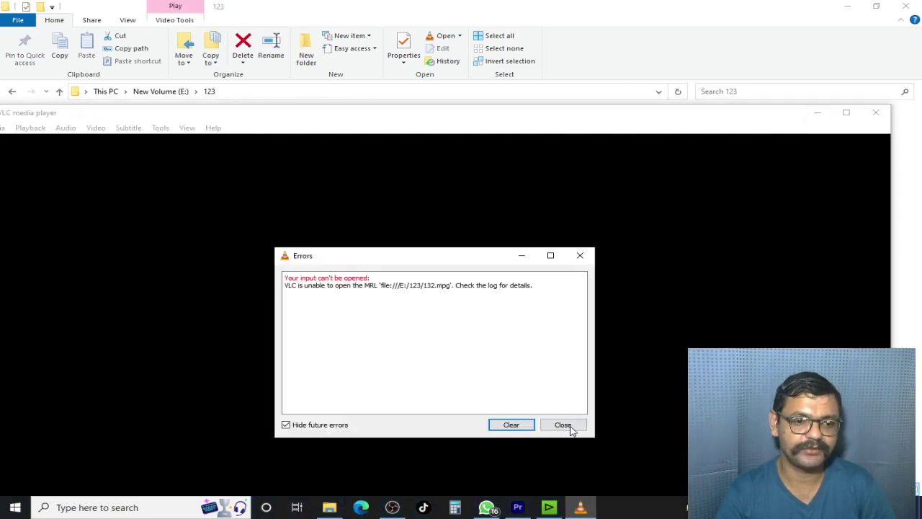
click(563, 425)
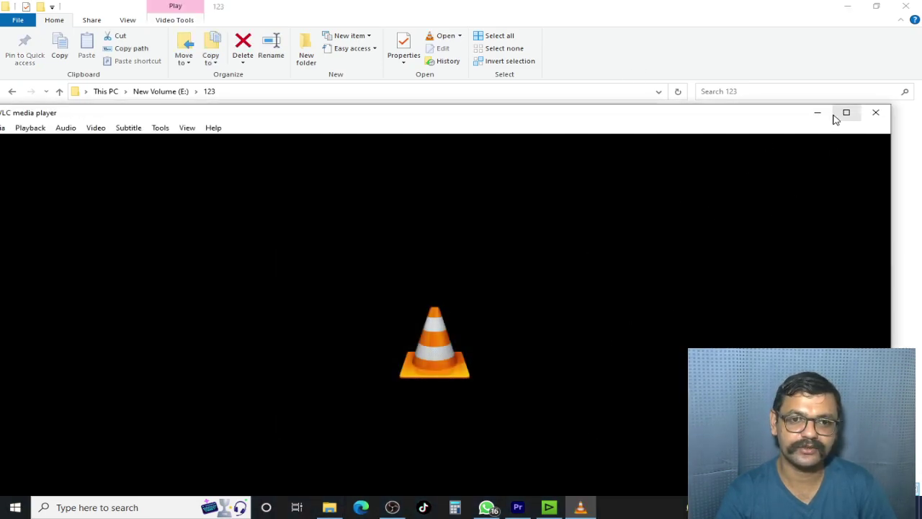
click(875, 112)
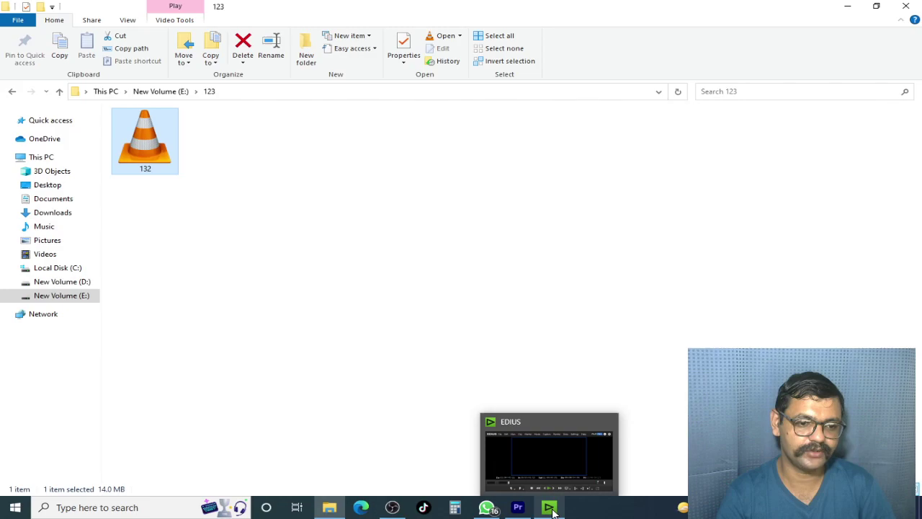
click(550, 508)
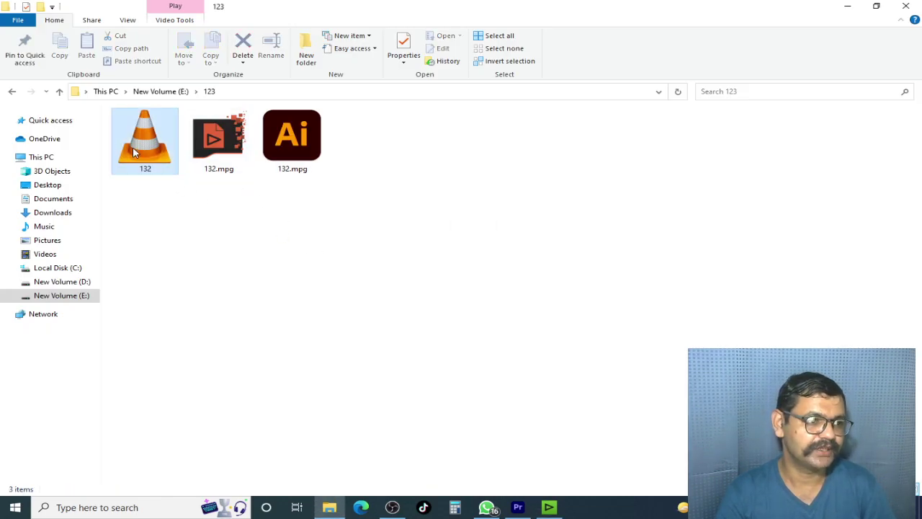
double_click(133, 146)
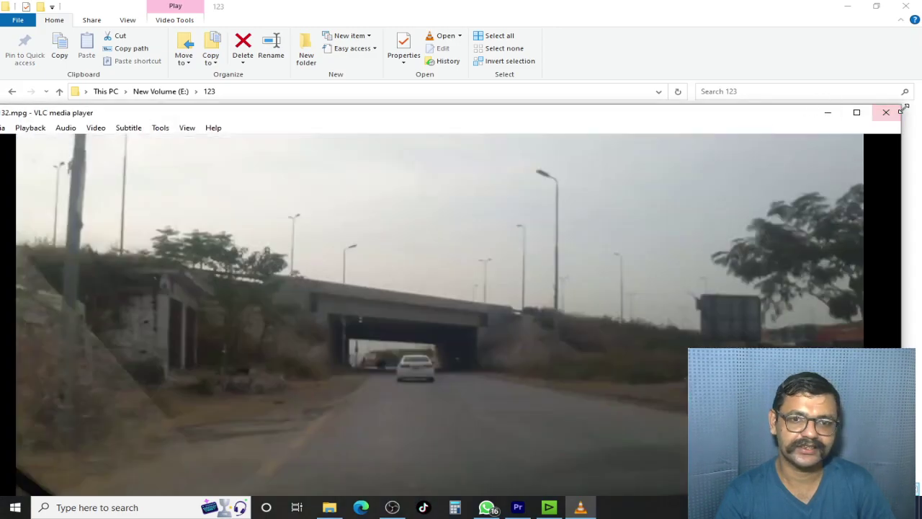
click(887, 114)
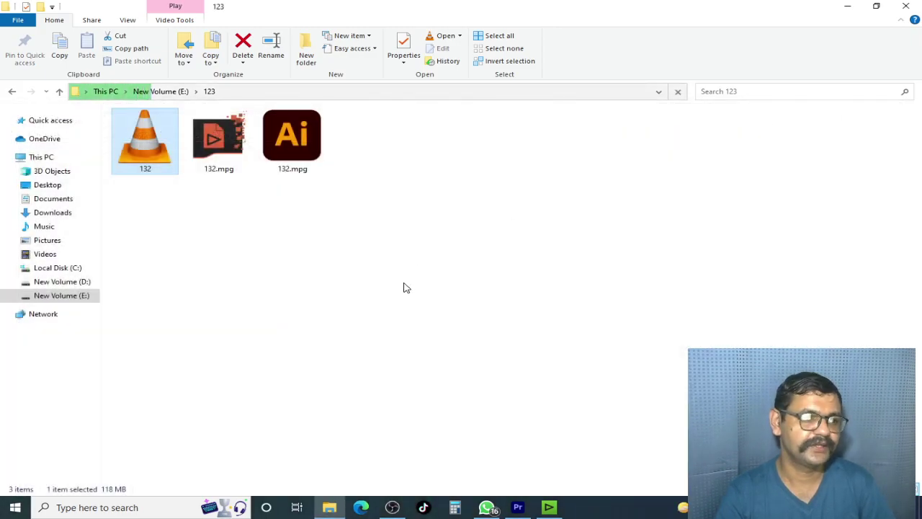
Permanently delete the exported file 132 and its two accompanying 132.mpg files from folder 123.
drag(600, 339, 105, 104)
key(shift+Delete)
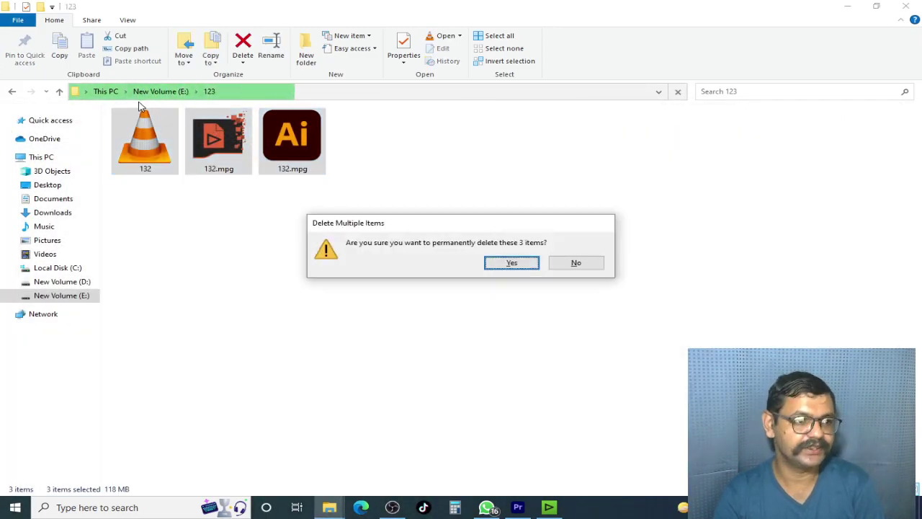
key(Return)
Switch back to EDIUS and move the timeline playhead to about 10:58:00, inside the marked In to Out range.
key(alt+Tab)
drag(340, 254, 307, 247)
scroll(311, 257, up, 3)
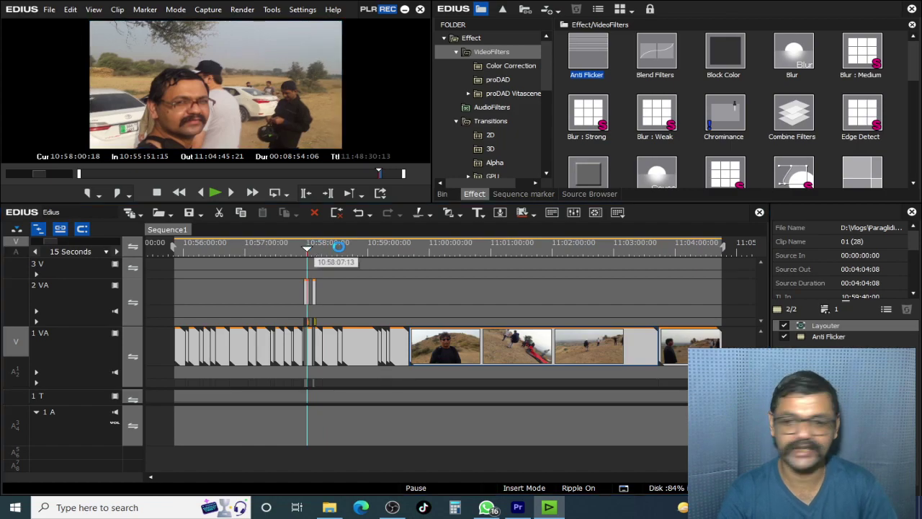
Open the Print to File export for the marked range with the H.264/AVC exporter.
key(F11)
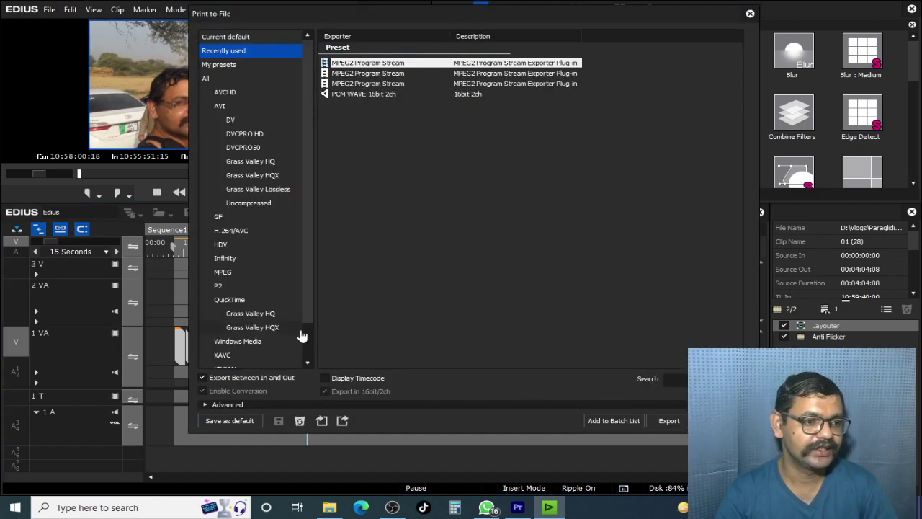
drag(308, 163, 315, 120)
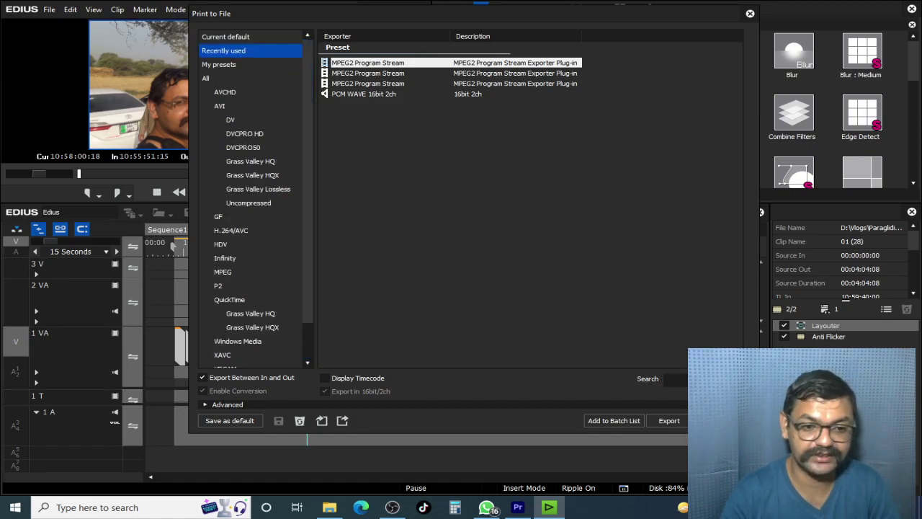
key(Escape)
key(F11)
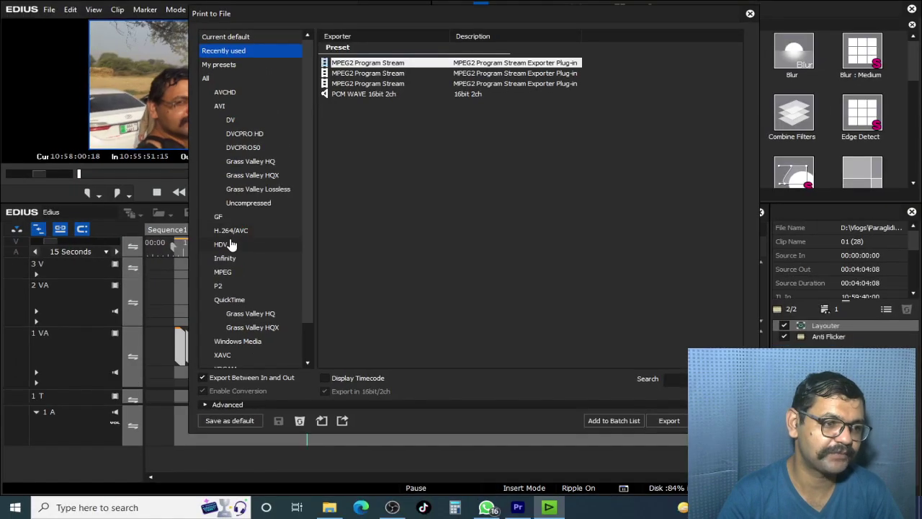
click(229, 227)
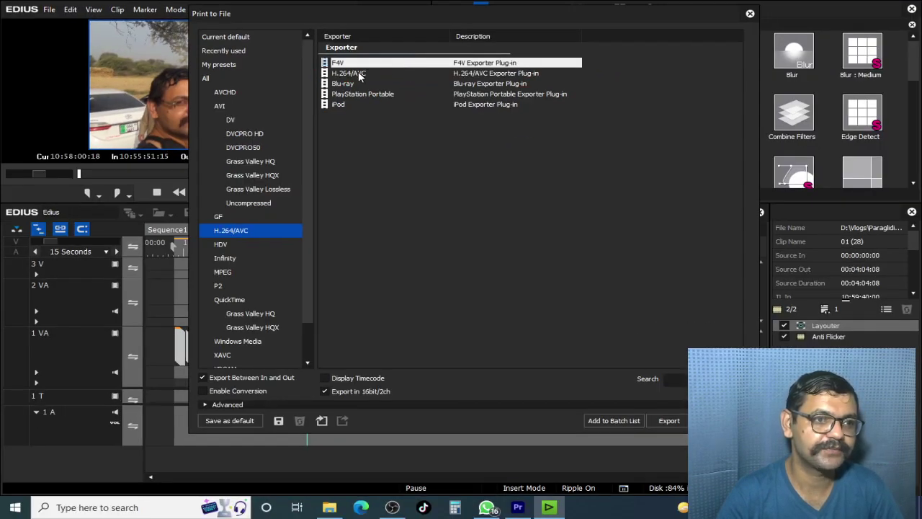
double_click(353, 72)
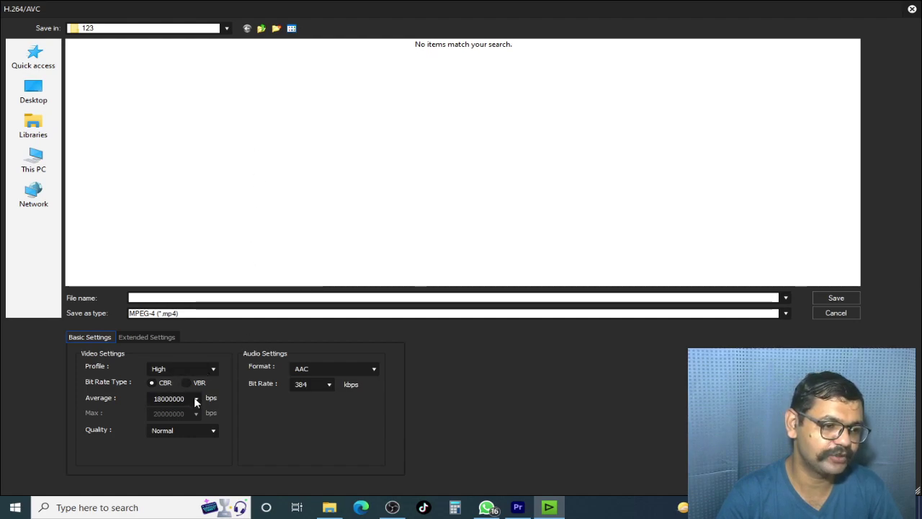
Set the H.264/AVC bit rate type to VBR and the average video bit rate to 15M.
click(195, 400)
click(179, 330)
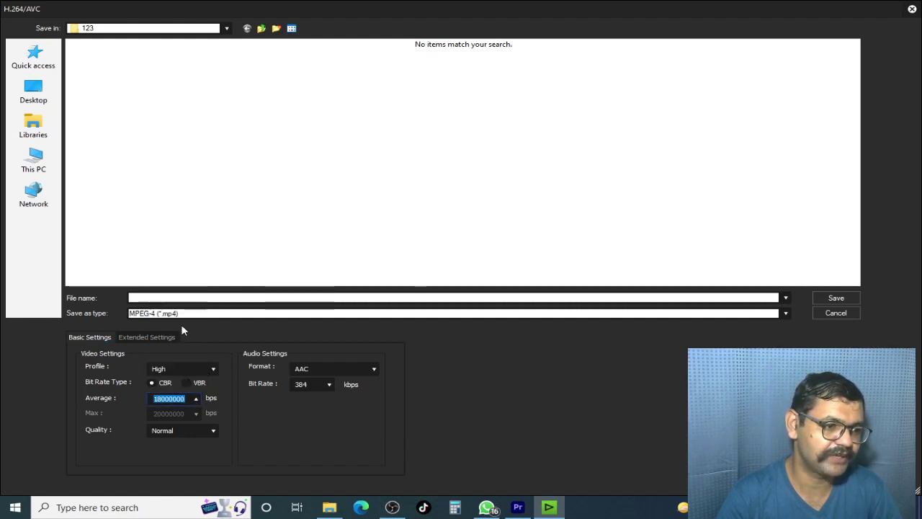
click(196, 400)
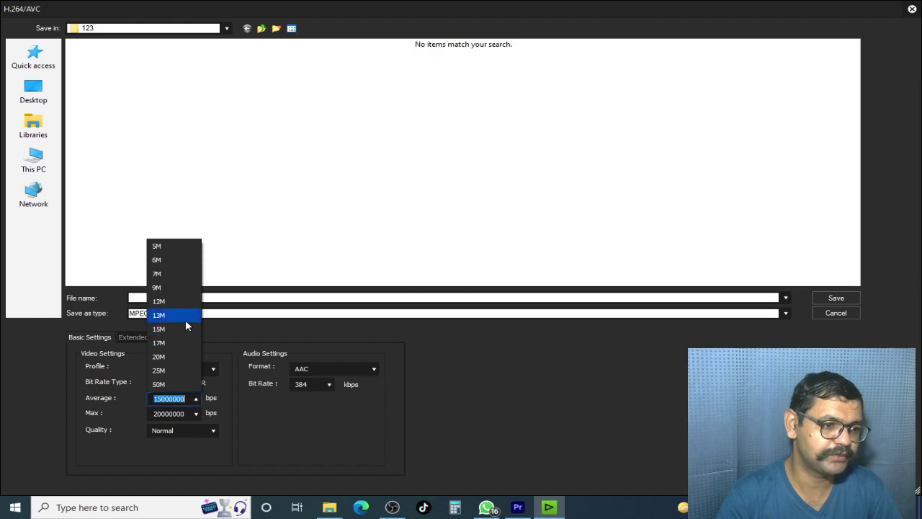
click(179, 329)
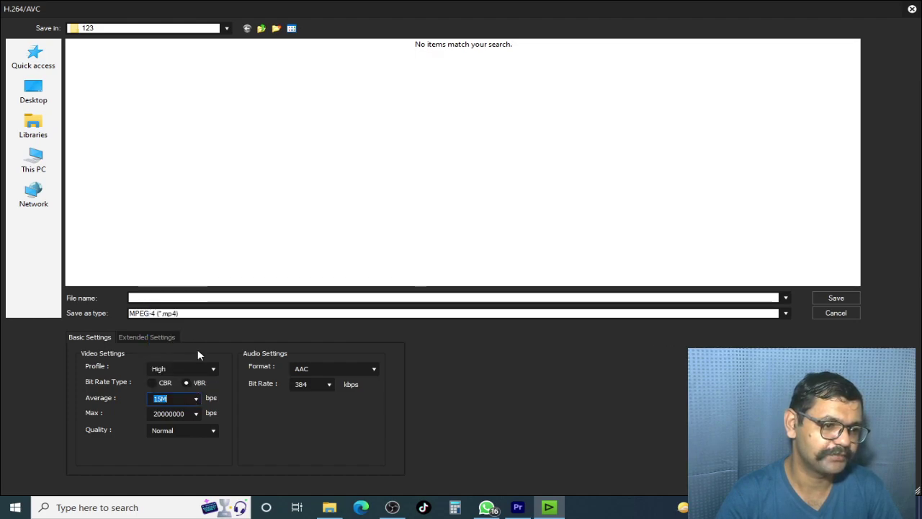
key(Tab)
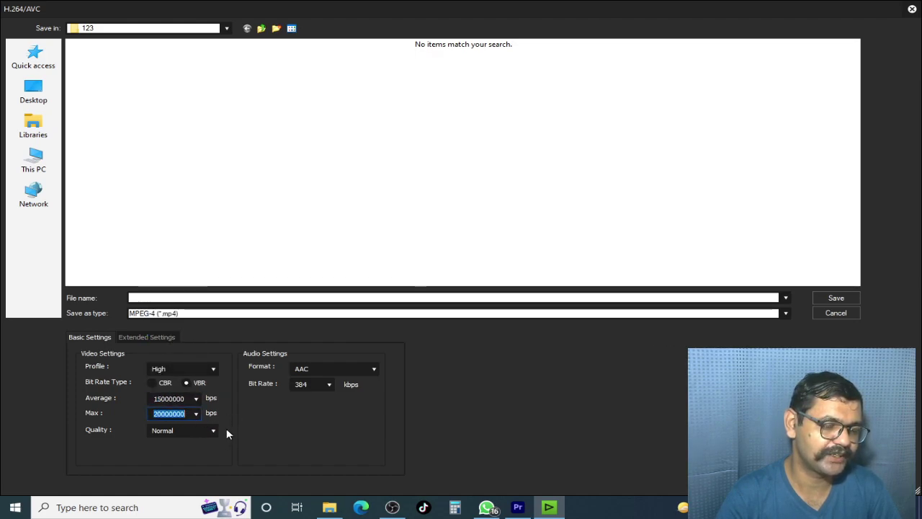
Set the average video bit rate of the H.264/AVC export to 25M.
click(196, 398)
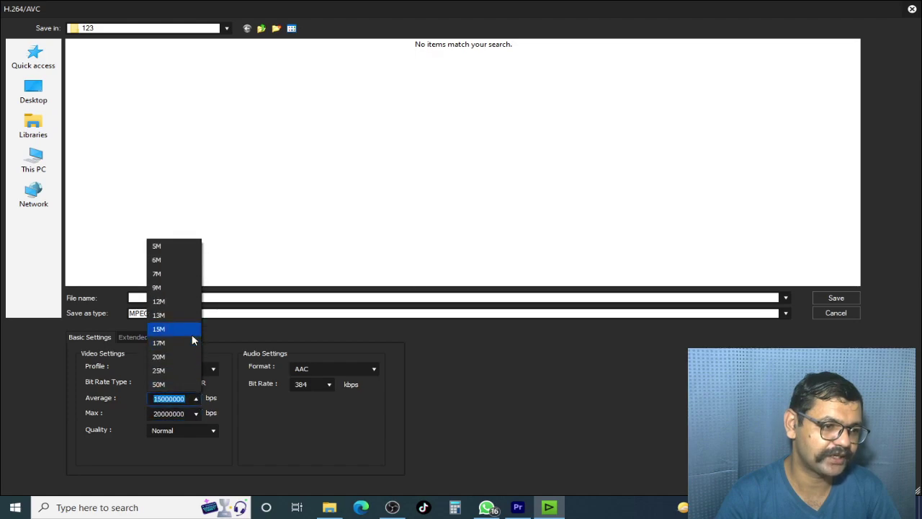
click(181, 370)
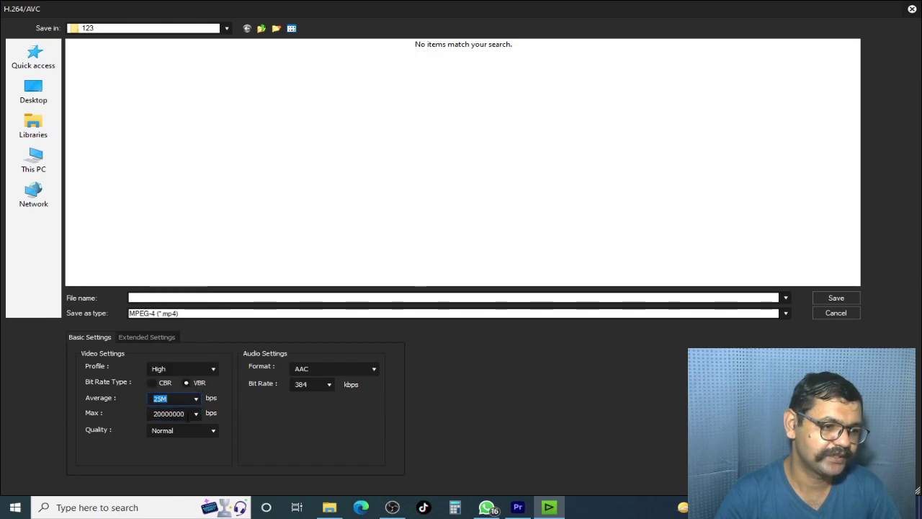
key(Tab)
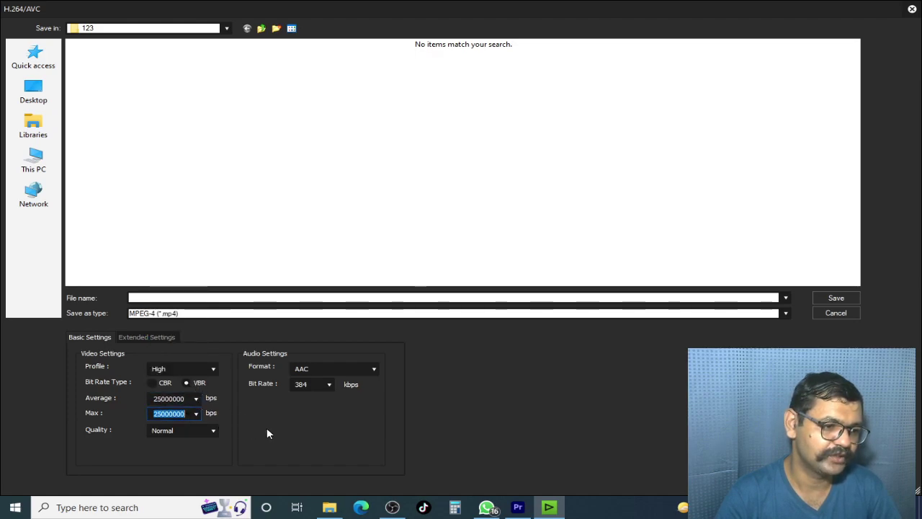
Review the available audio formats, audio bit rates and video profiles, keeping AAC, 384 kbps and the High profile.
click(367, 370)
click(214, 364)
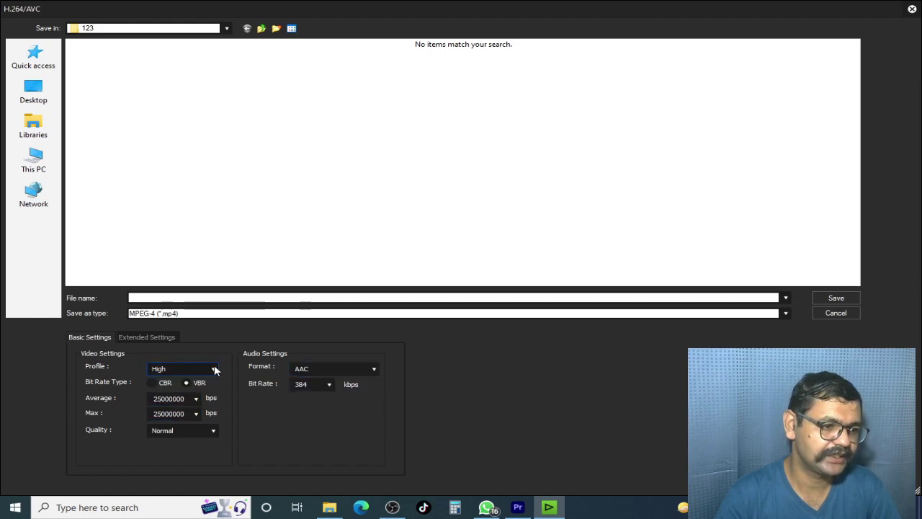
click(330, 385)
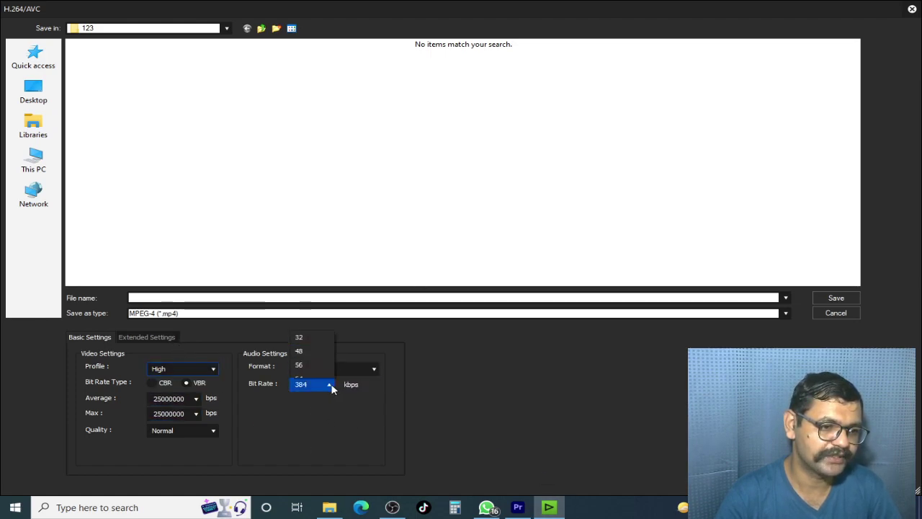
click(329, 386)
click(330, 385)
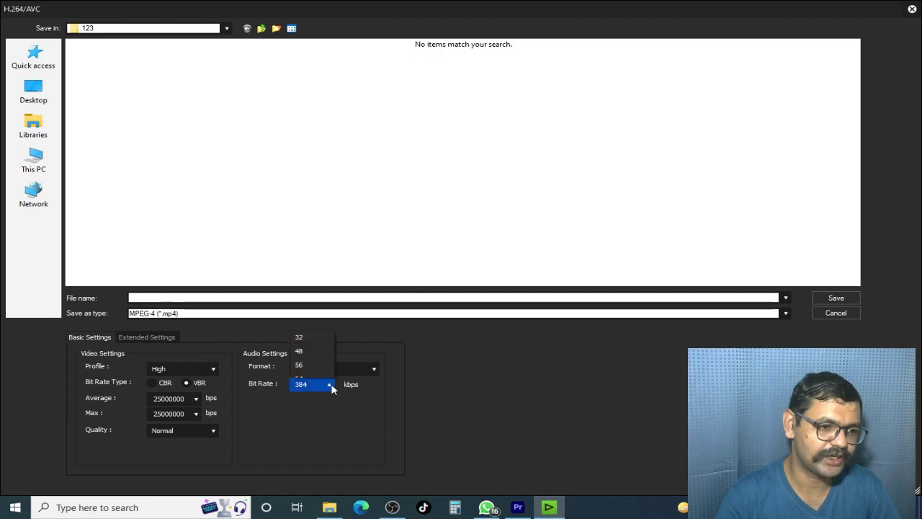
click(330, 385)
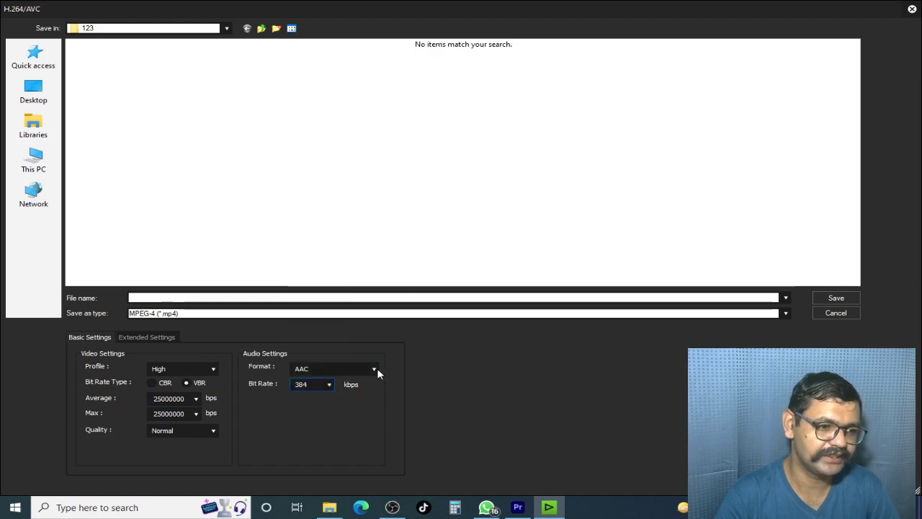
click(376, 370)
click(378, 382)
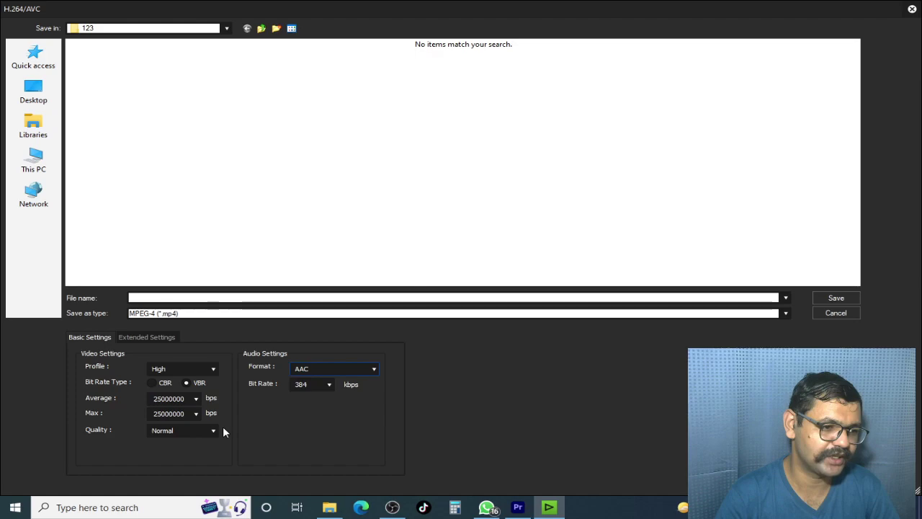
Review the GOP structure and entropy coding options in the extended settings, and cancel the H.264/AVC export.
click(142, 337)
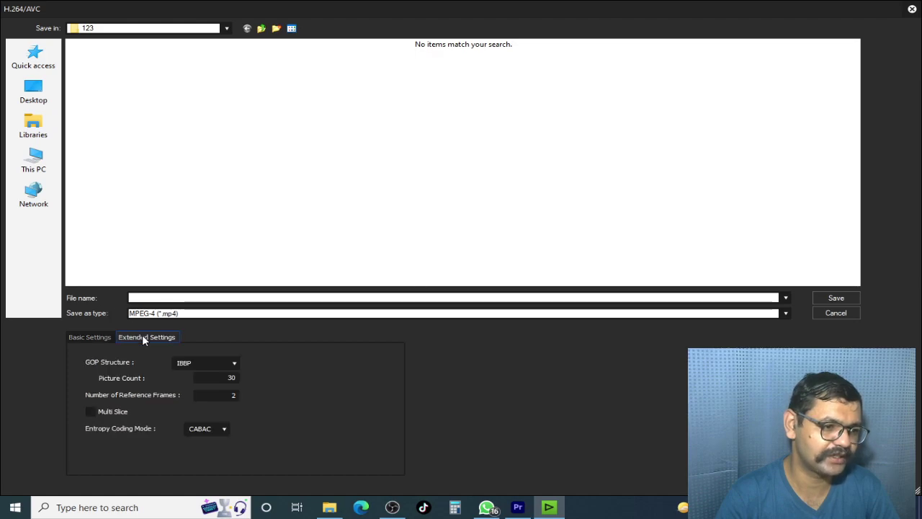
click(234, 363)
click(234, 365)
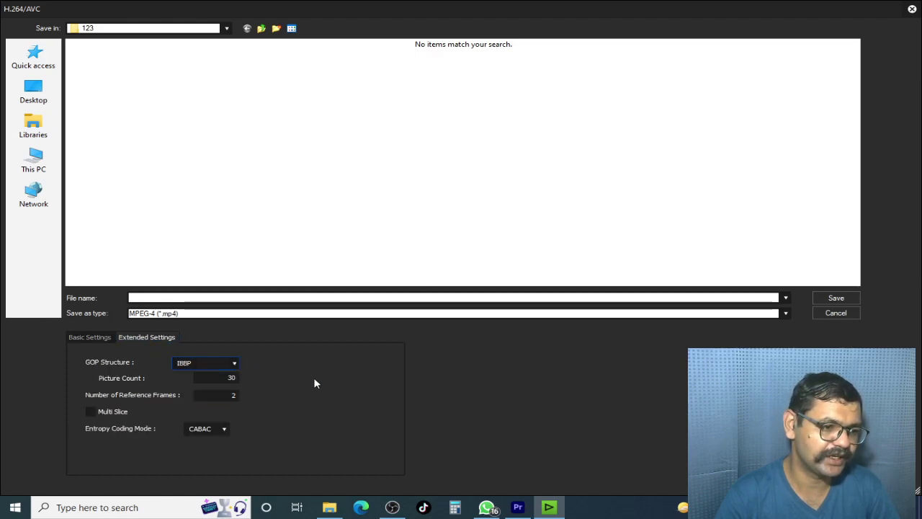
click(230, 430)
click(291, 431)
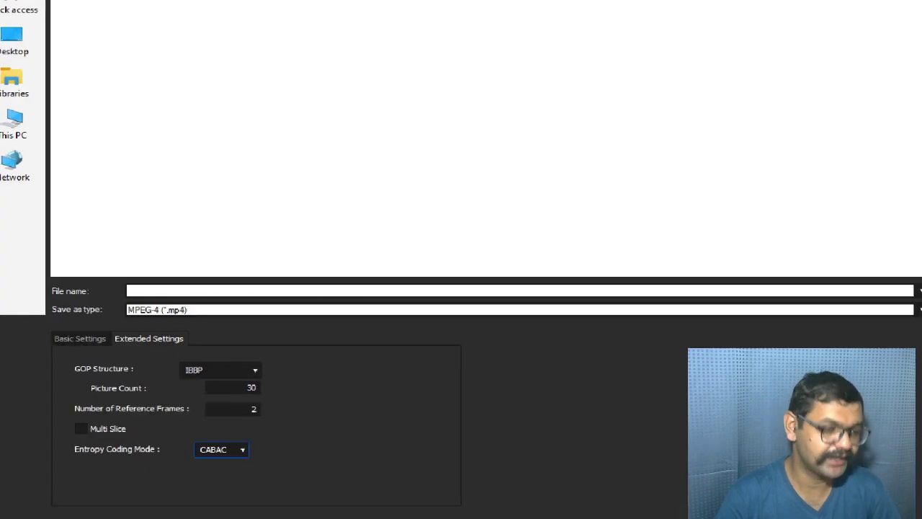
mouse_move(107, 258)
mouse_down()
mouse_move(148, 288)
mouse_move(295, 315)
mouse_up()
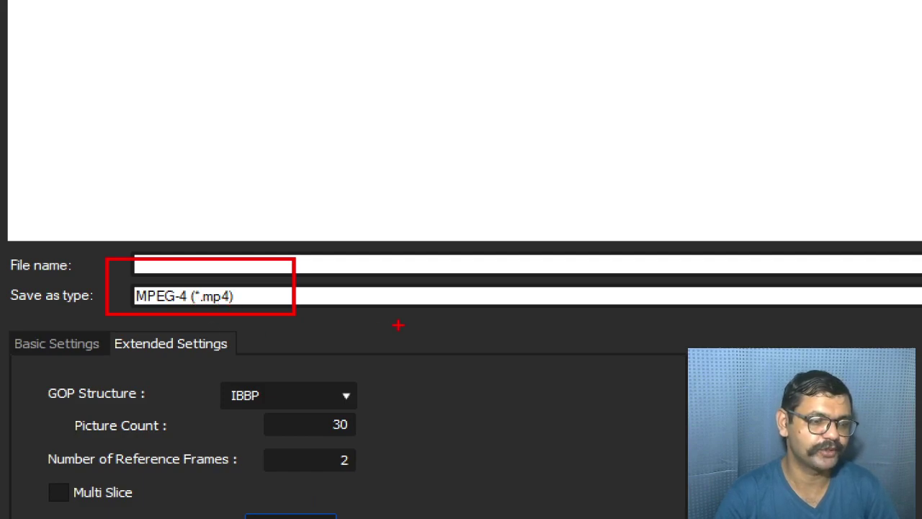
click(848, 312)
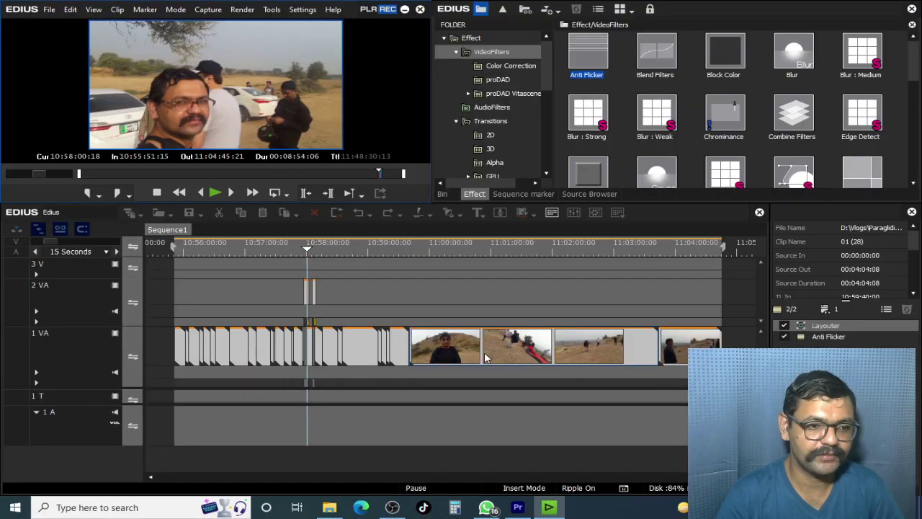
Move the timeline playhead to about 10:59:28 within the marked In to Out range.
click(397, 249)
scroll(418, 327, down, 1)
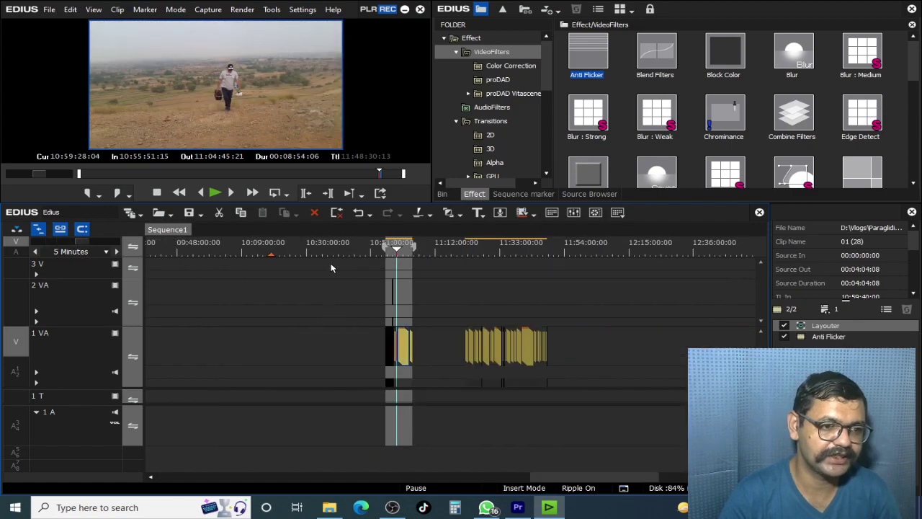
Select the later clips on the 1 VA track and move them further along the timeline, leaving a gap after the first clips.
drag(257, 277, 323, 350)
drag(386, 320, 561, 400)
drag(446, 347, 502, 347)
scroll(432, 283, down, 1)
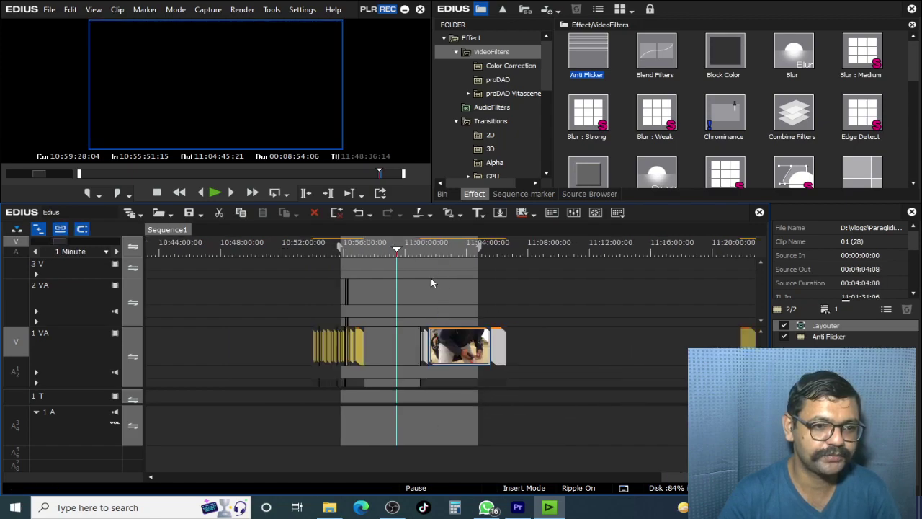
Split the first clips on the 1 VA track into separate groups starting at about 10:52:51, 10:54:03 and 10:54:46.
click(308, 265)
scroll(311, 281, up, 2)
click(353, 349)
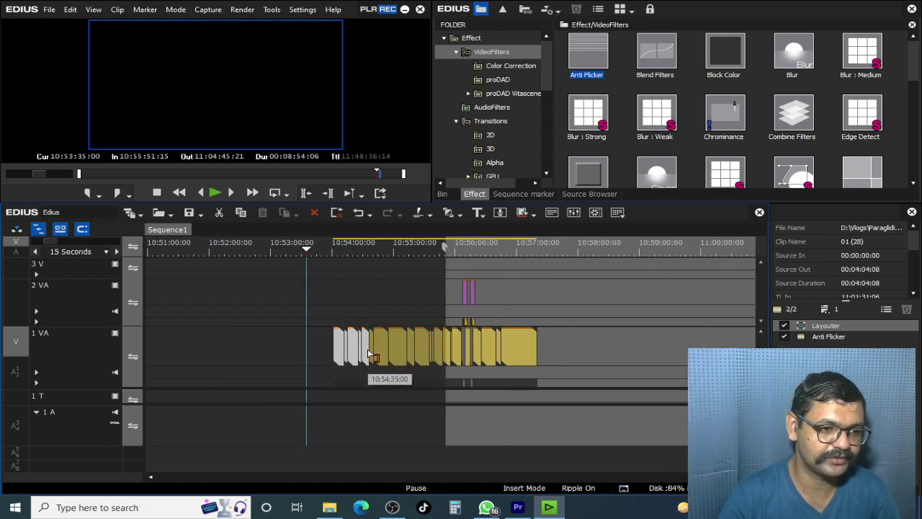
drag(334, 329, 333, 373)
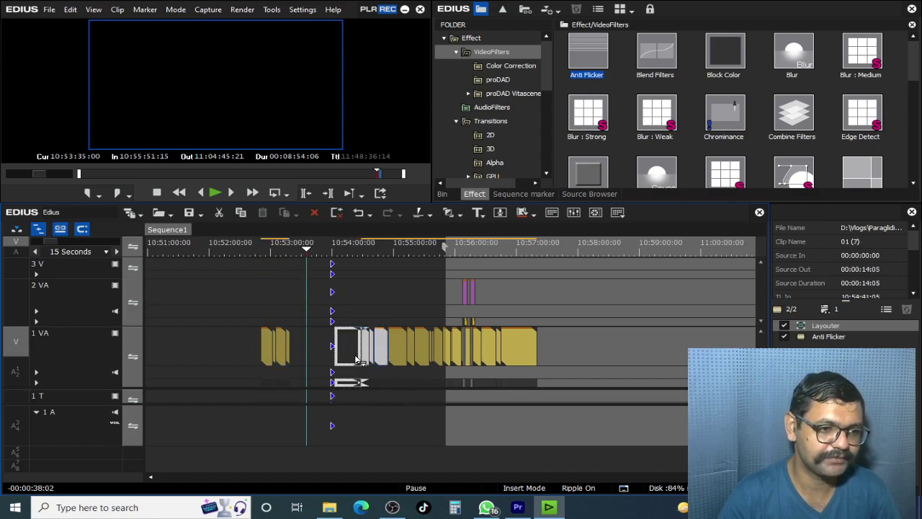
drag(383, 319, 398, 346)
click(341, 254)
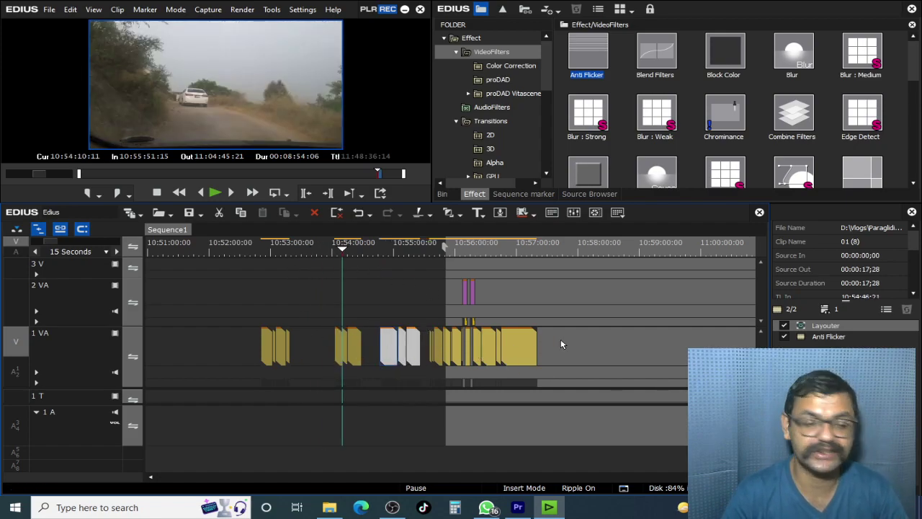
Mark the first clip group with an In point at 10:52:51:01 and an Out point at 10:53:18:22.
click(273, 252)
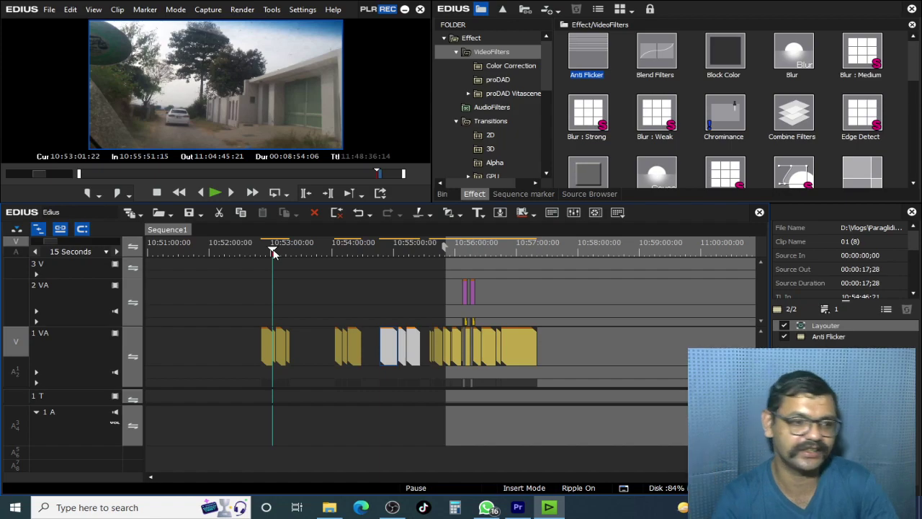
click(252, 250)
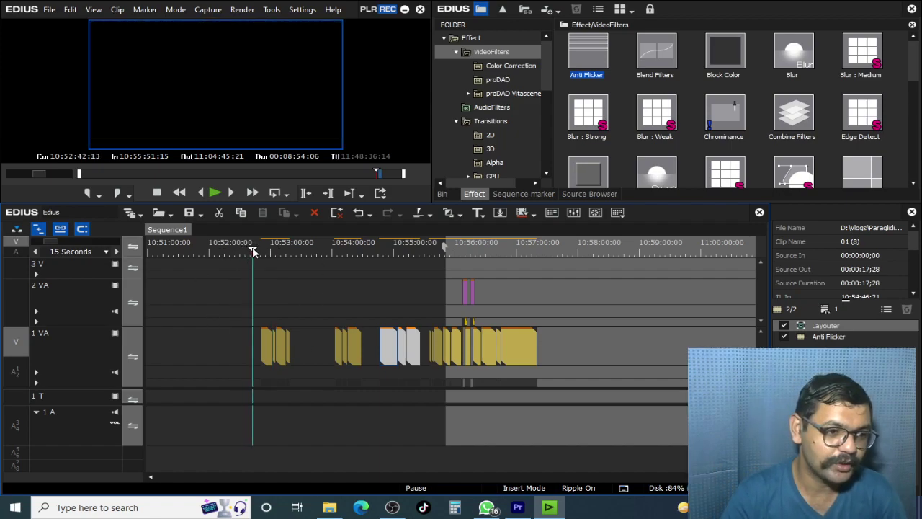
drag(253, 250, 257, 248)
key(i)
click(291, 250)
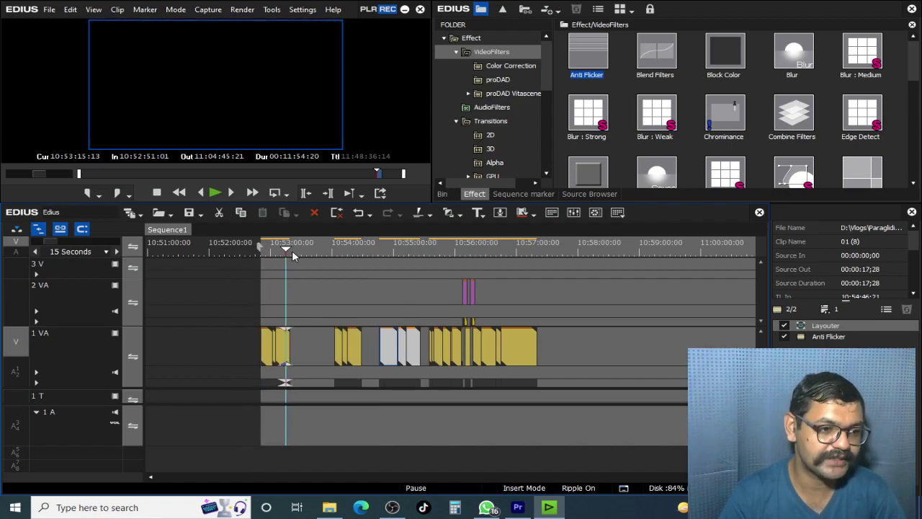
key(o)
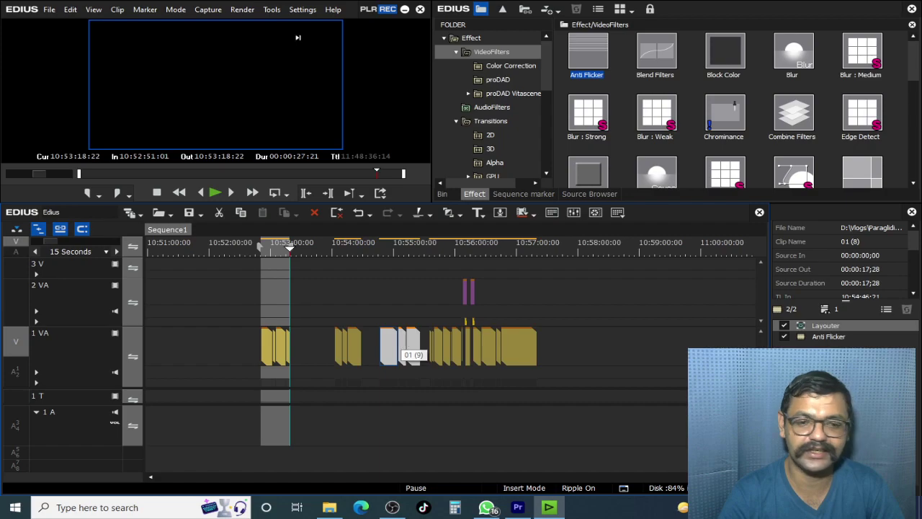
Open Batch Export and start a new item with the MPEG2 Program Stream exporter from the MPEG category.
click(384, 193)
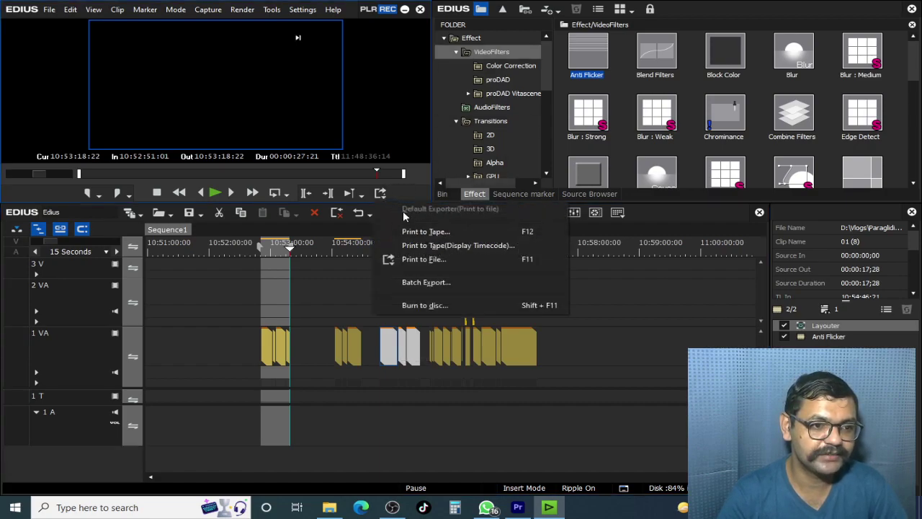
click(533, 286)
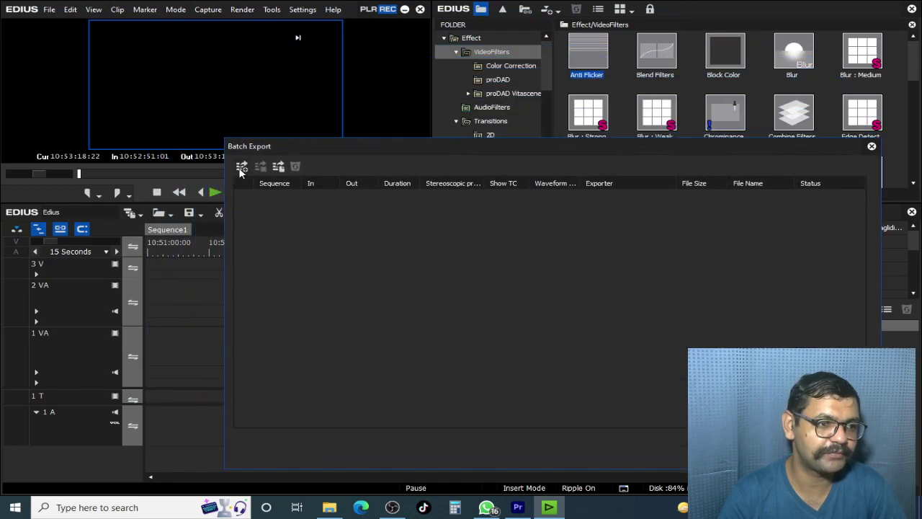
click(242, 168)
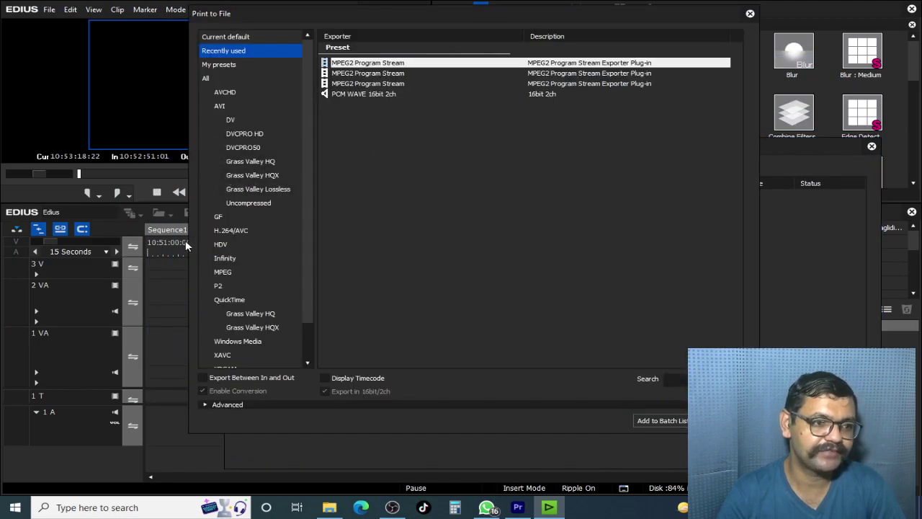
drag(311, 140, 309, 248)
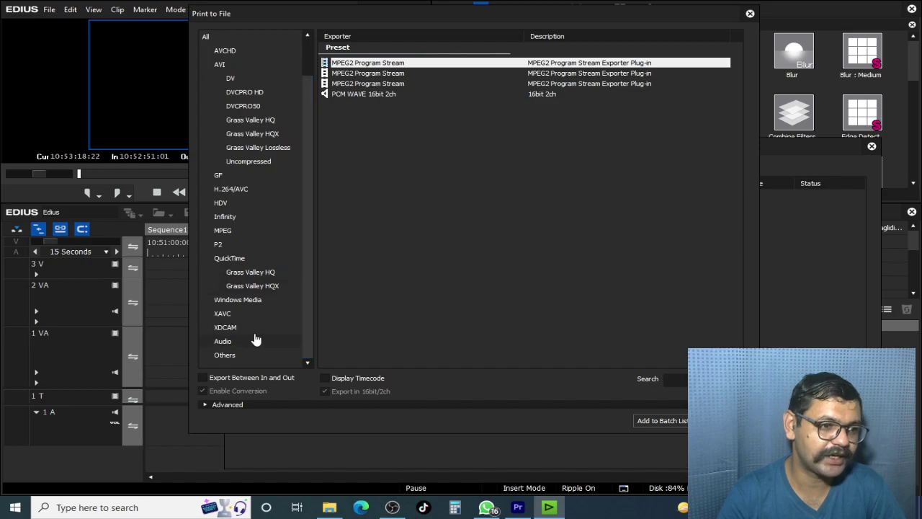
click(241, 231)
double_click(382, 74)
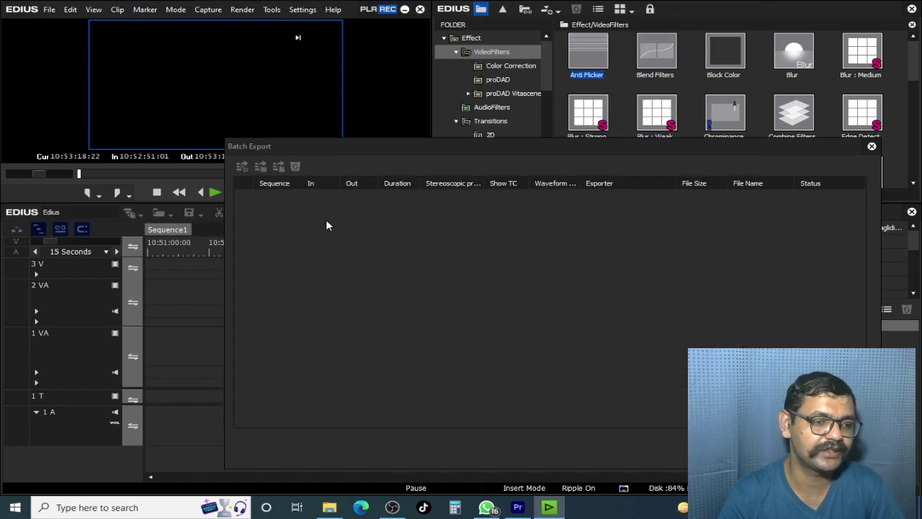
Set the bit rate to VBR with a 25M average, name the file 1, and save it to the batch list.
click(197, 382)
click(185, 411)
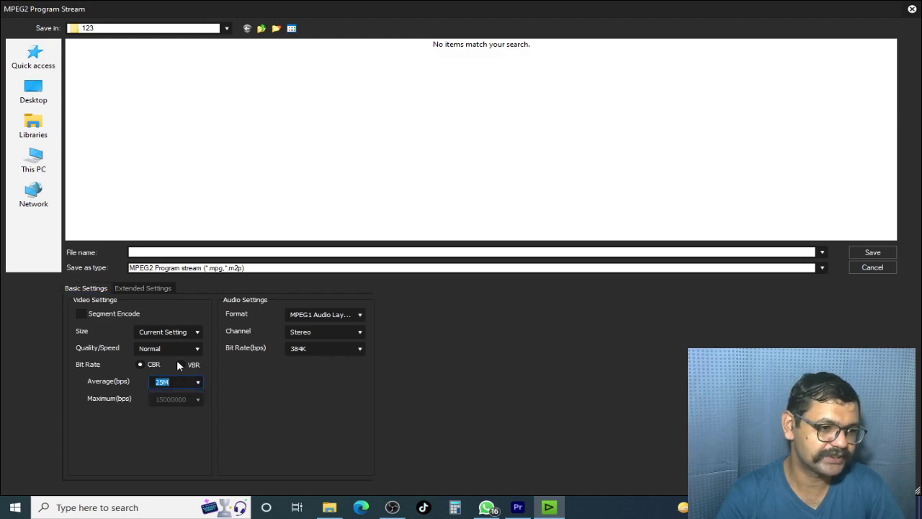
click(194, 365)
click(163, 252)
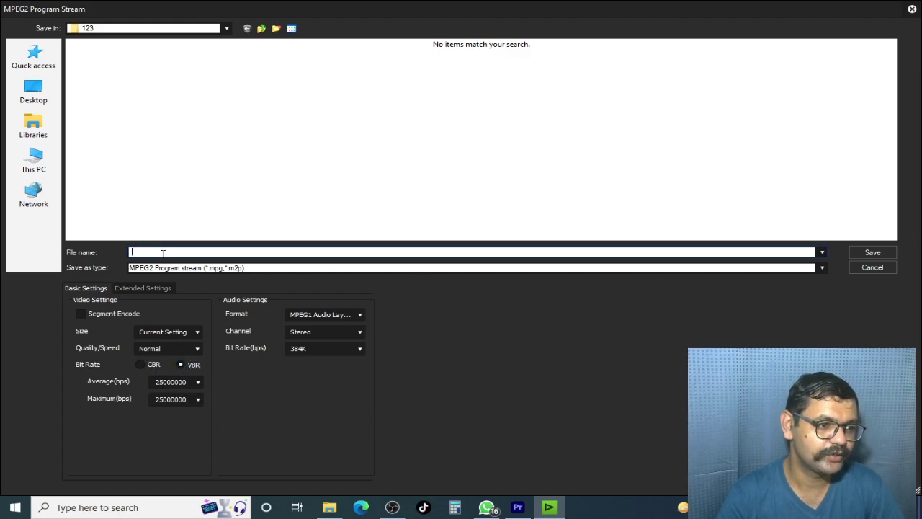
click(872, 252)
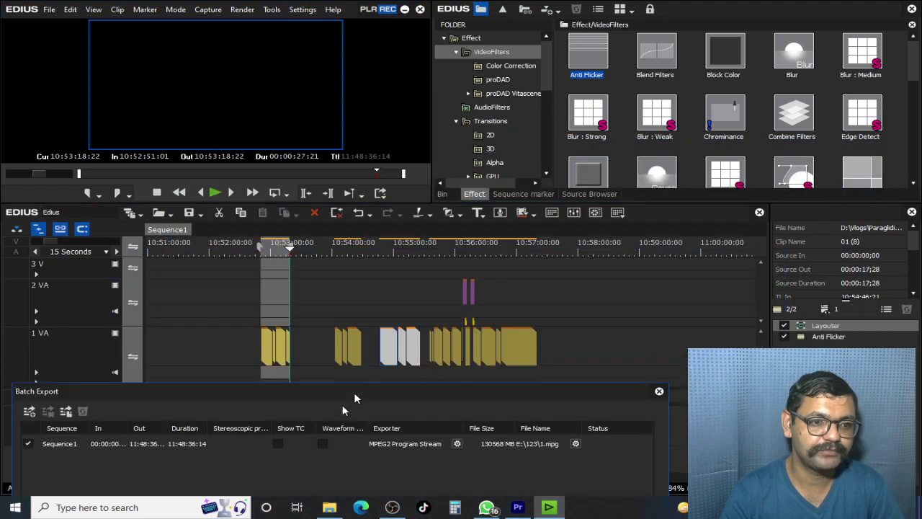
Mark the second clip group with an In point at 10:54:03:03 and an Out point at 10:54:29:06.
click(322, 251)
drag(322, 251, 334, 248)
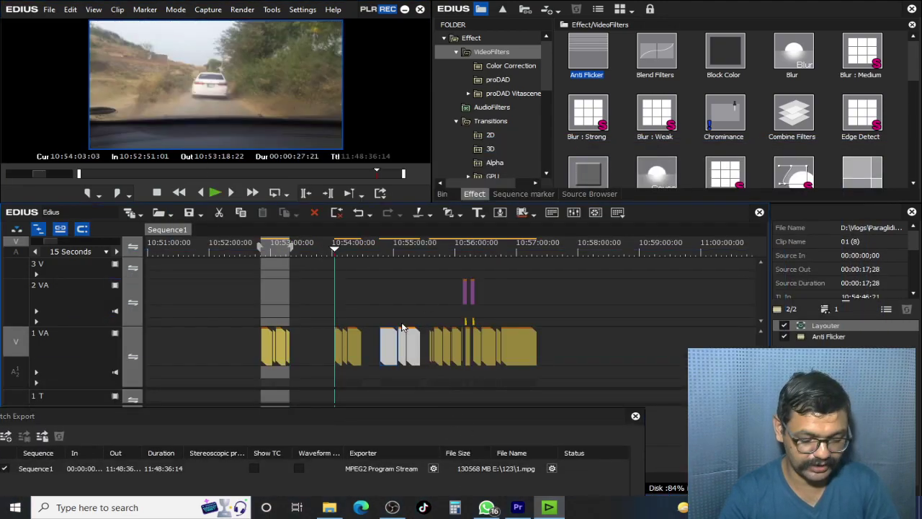
key(i)
key(Page_Down)
key(o)
drag(408, 415, 667, 149)
click(210, 163)
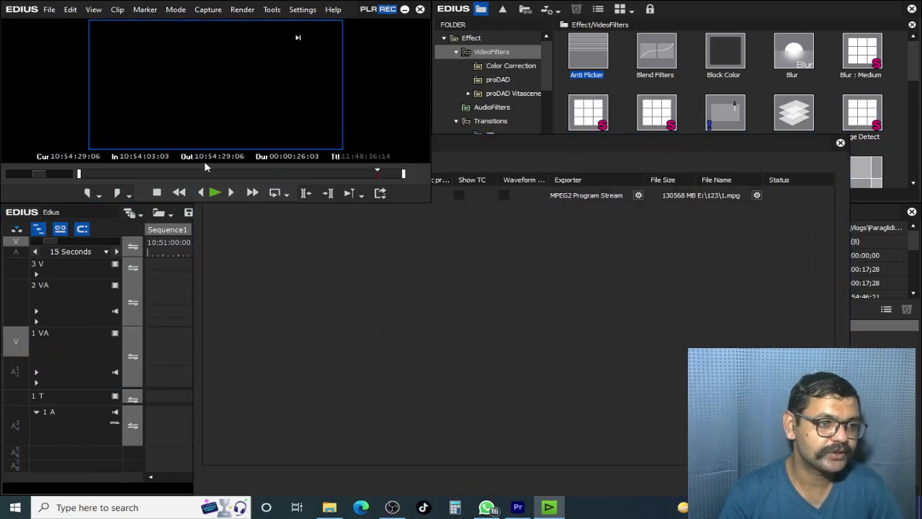
click(262, 380)
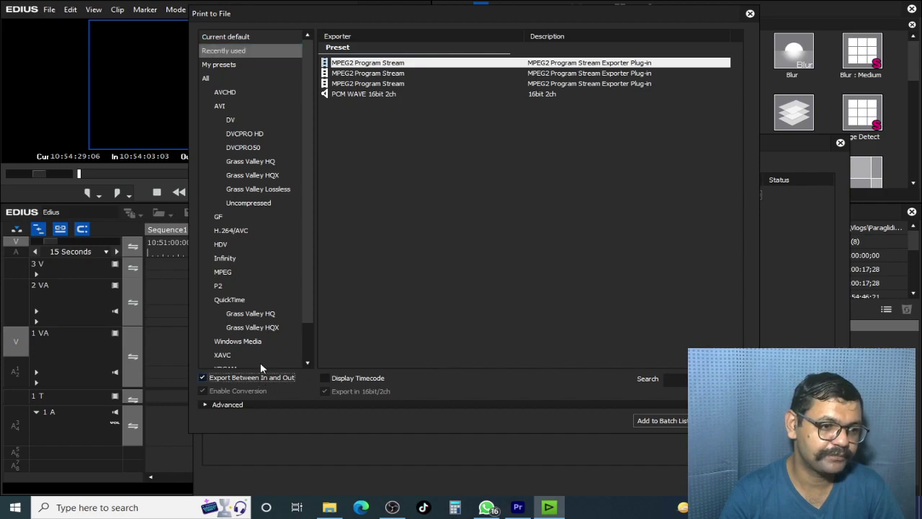
double_click(383, 65)
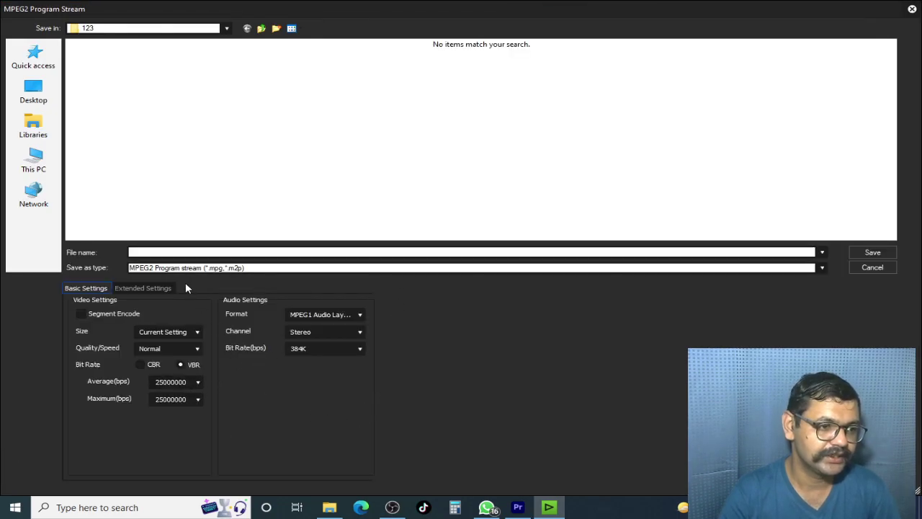
click(872, 268)
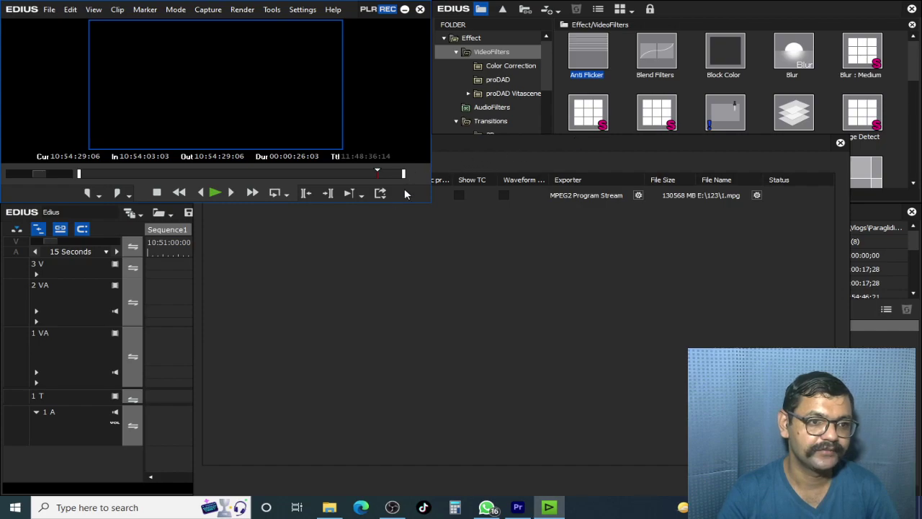
click(380, 193)
click(505, 282)
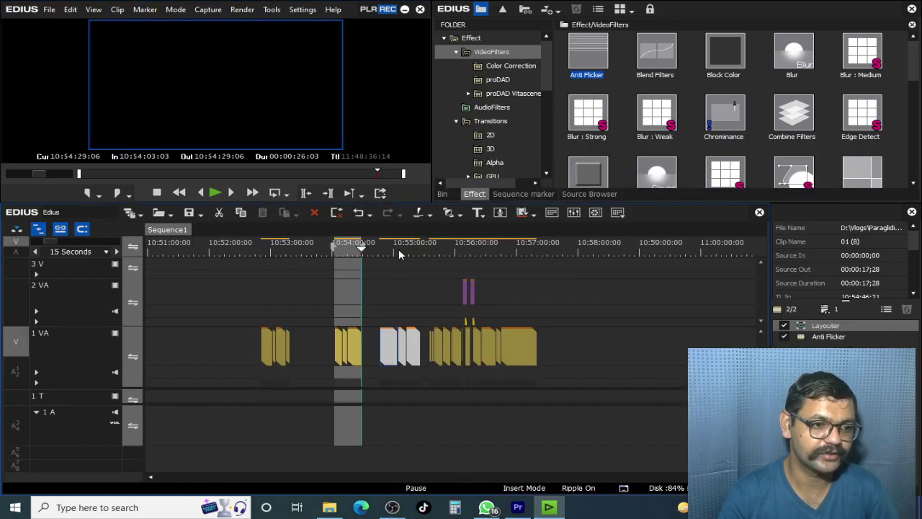
Add a second MPEG2 Program Stream item named 02 to the batch export list, keeping the VBR 25000000 bit rate.
click(349, 245)
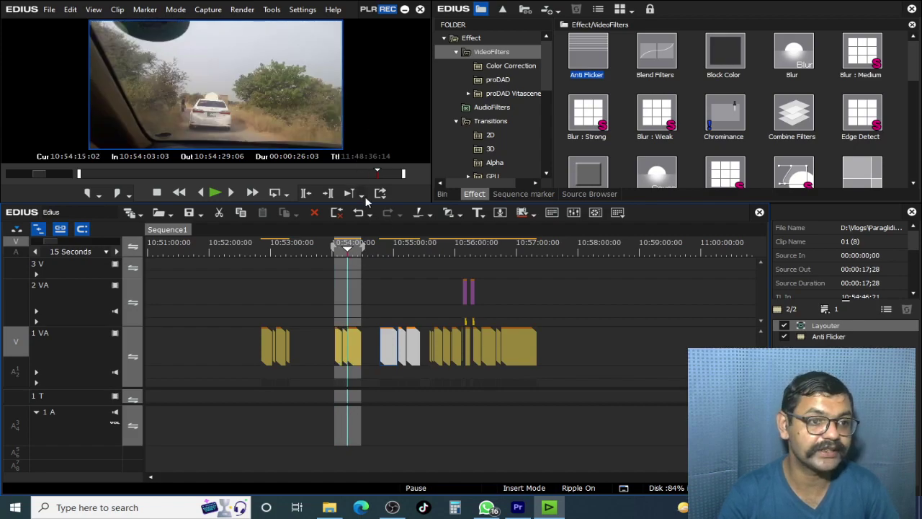
click(362, 193)
click(432, 281)
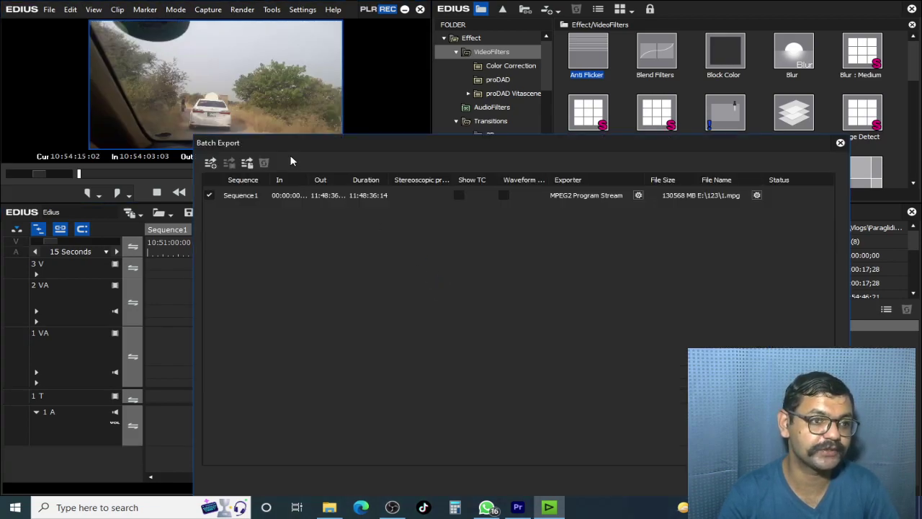
click(210, 164)
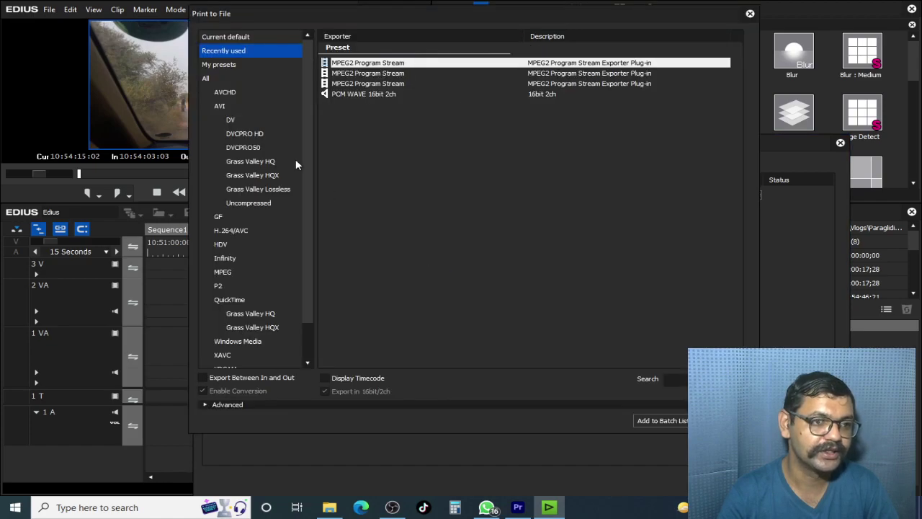
double_click(385, 63)
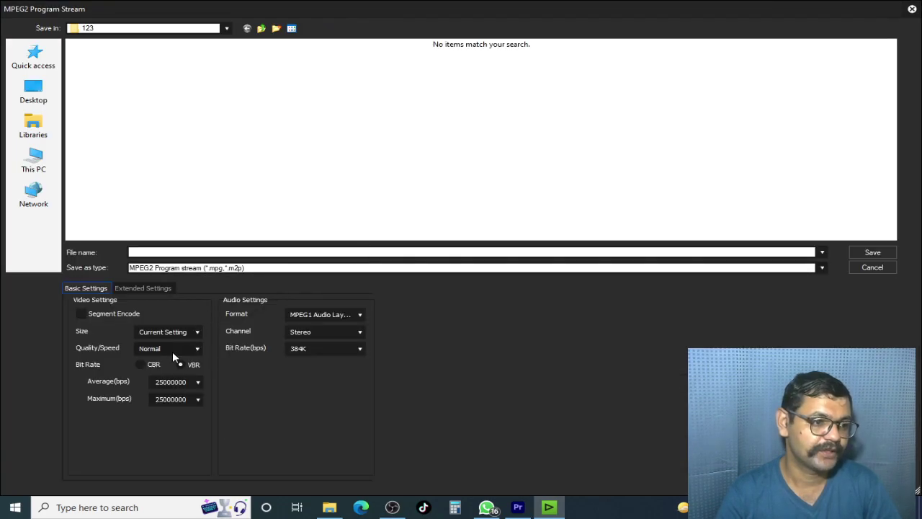
click(211, 253)
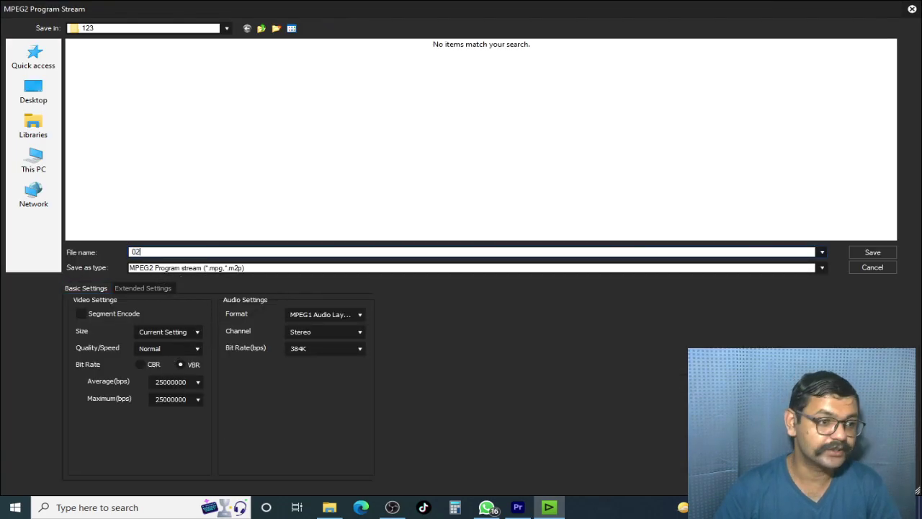
click(871, 253)
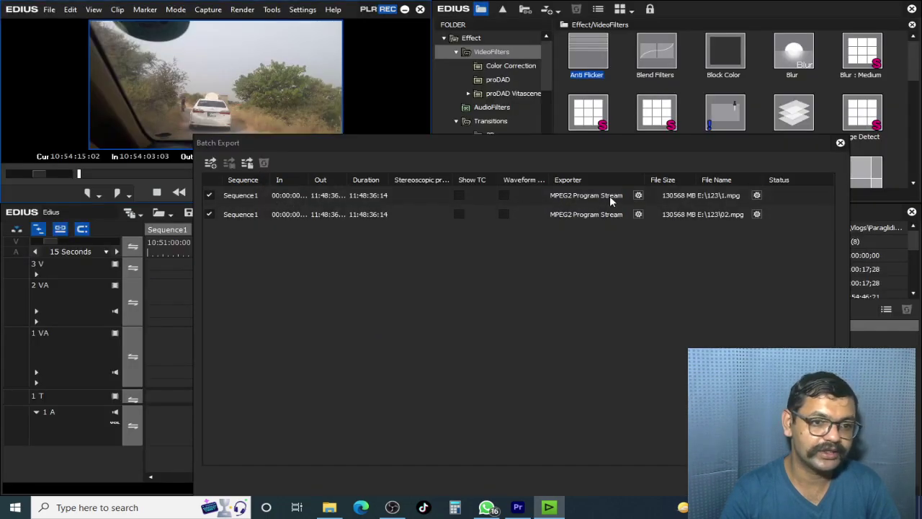
Widen the batch list and examine the file name and exporter settings of the 02 item, leaving them unchanged.
drag(656, 158, 544, 124)
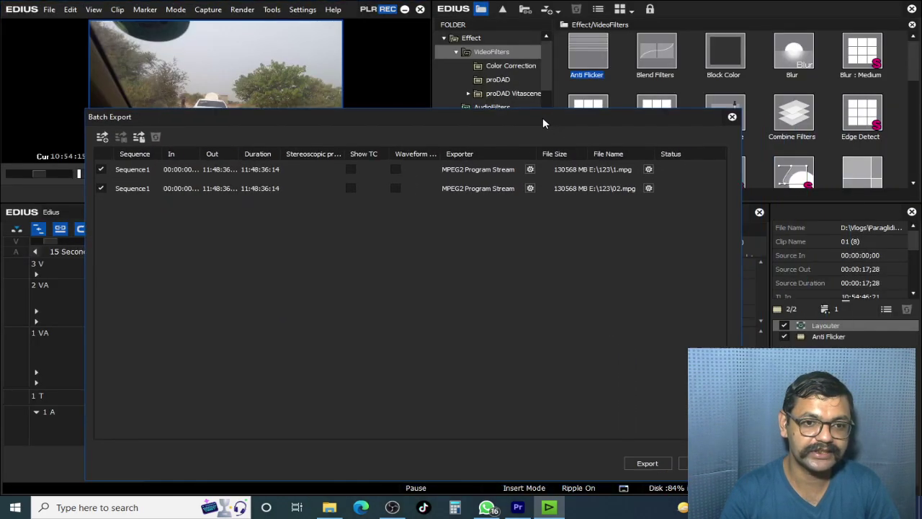
drag(742, 232, 893, 232)
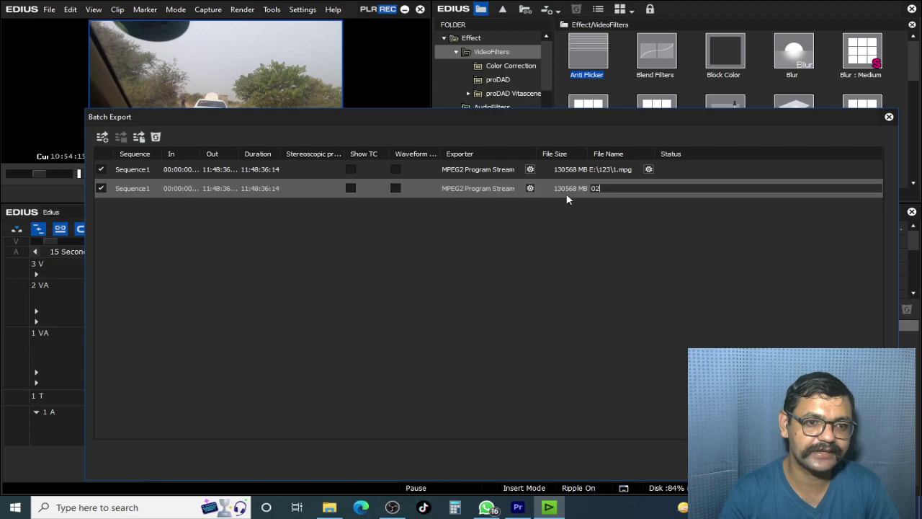
click(608, 190)
click(649, 188)
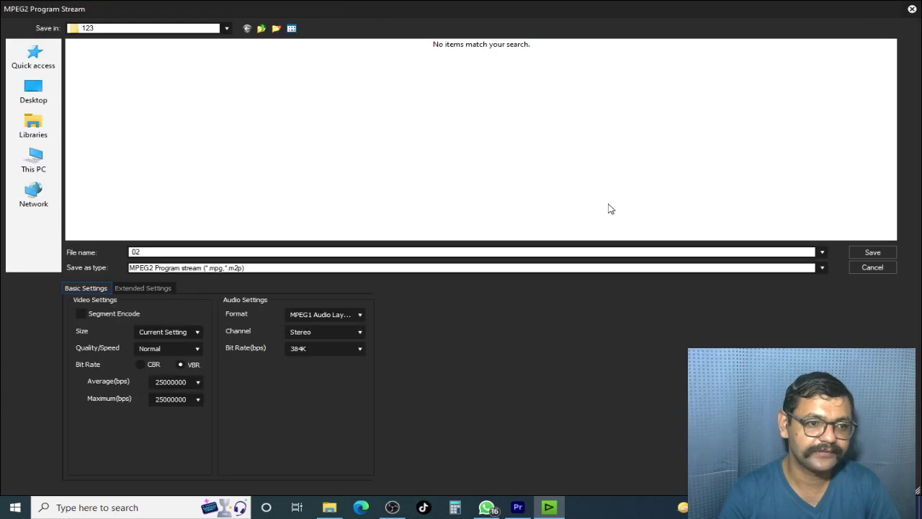
click(857, 269)
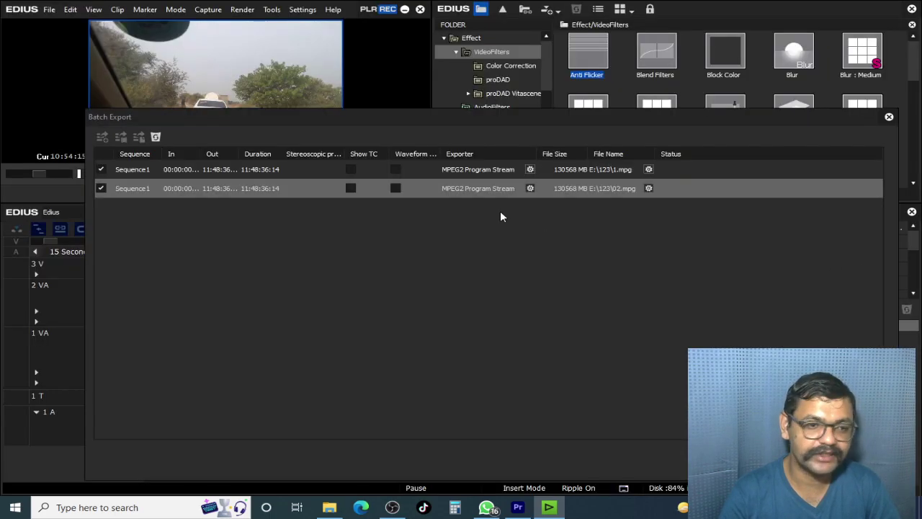
click(528, 188)
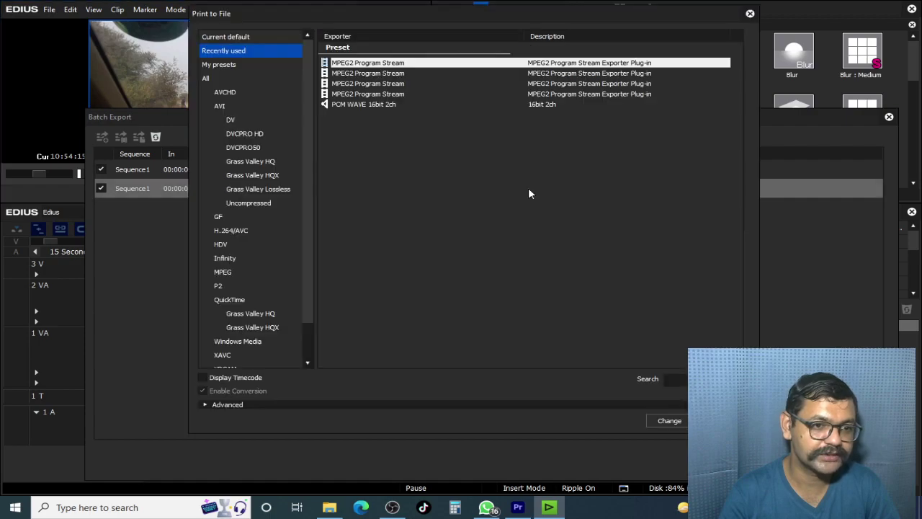
double_click(390, 63)
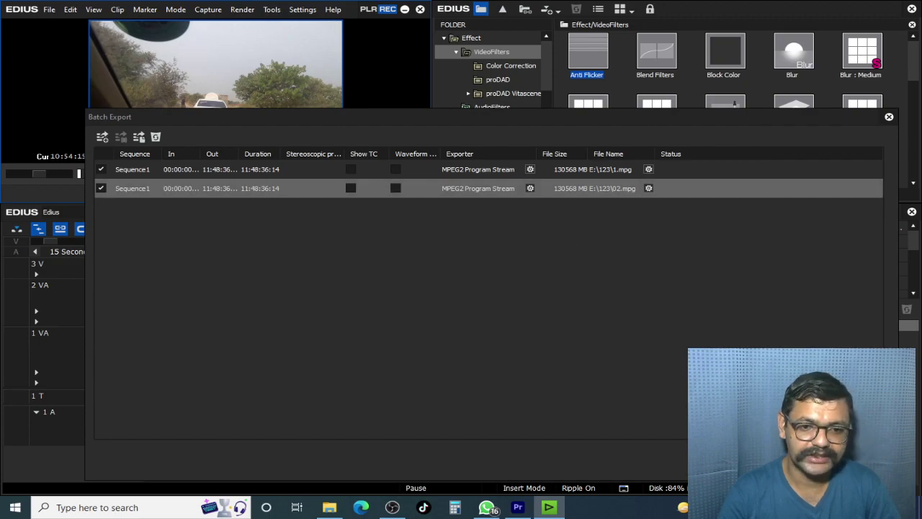
key(Escape)
Mark the third clip group with an In point at 10:54:46:21 and an Out point at 10:55:26:13.
click(379, 249)
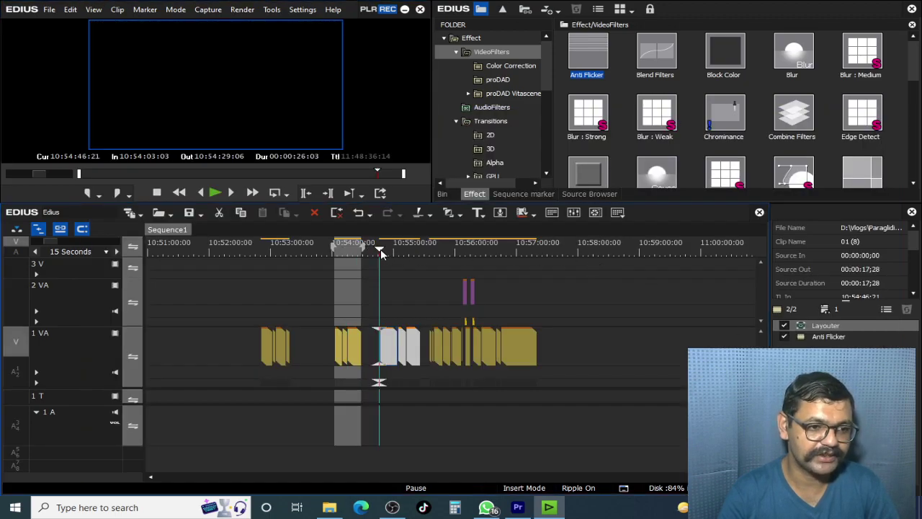
key(i)
click(420, 248)
key(o)
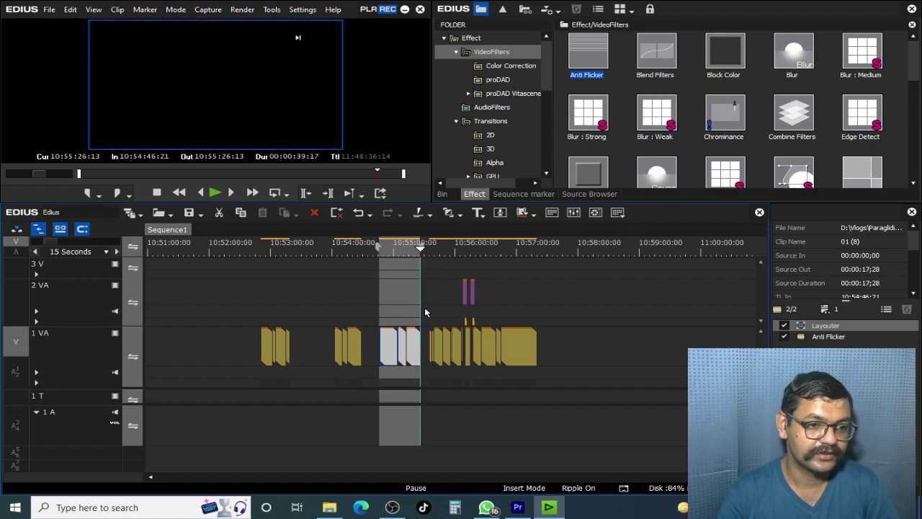
Add an MPEG2 Program Stream item named 03 to the batch list, exporting only between In and Out.
click(396, 193)
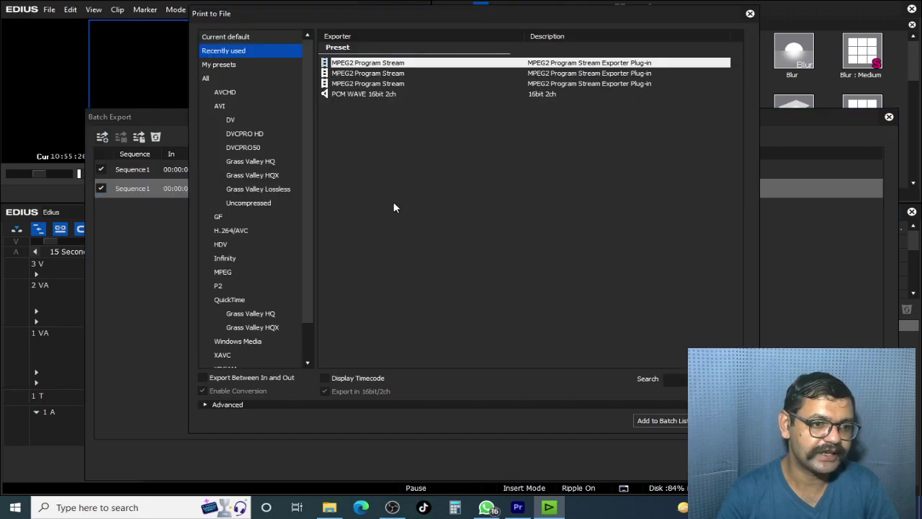
click(244, 377)
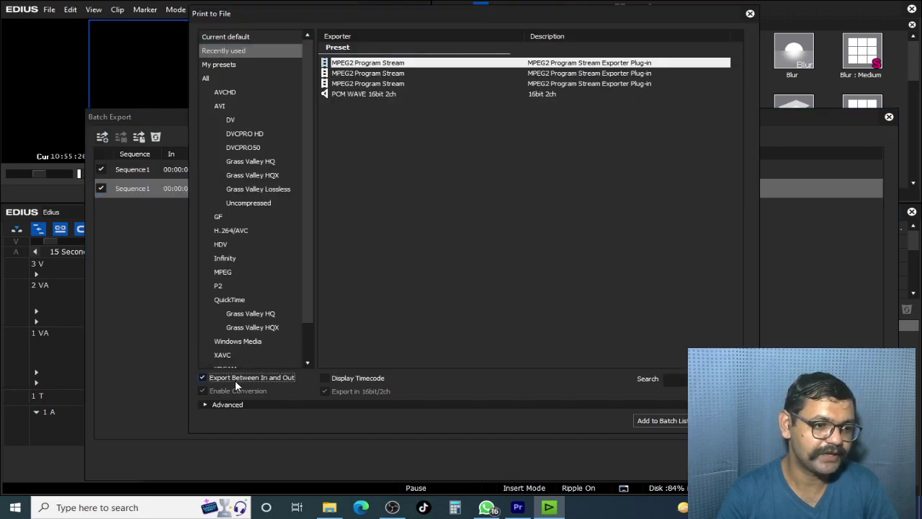
click(354, 63)
double_click(354, 64)
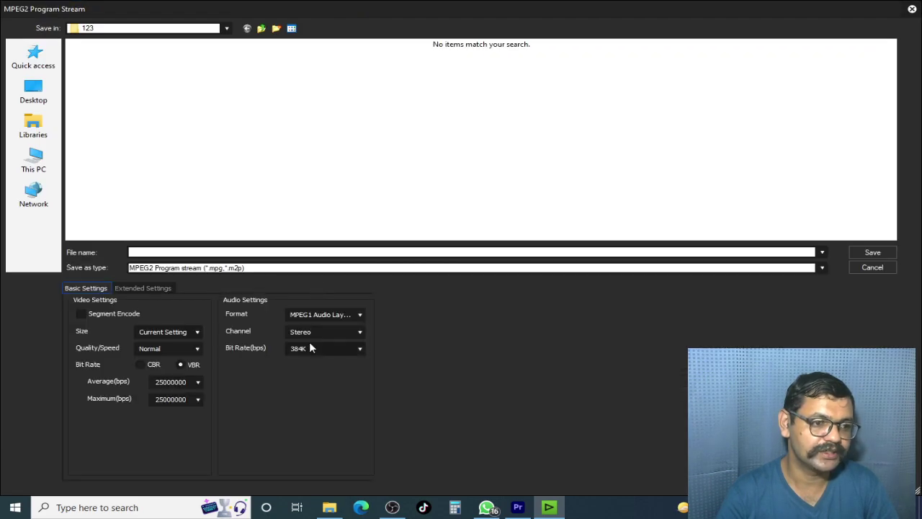
click(275, 251)
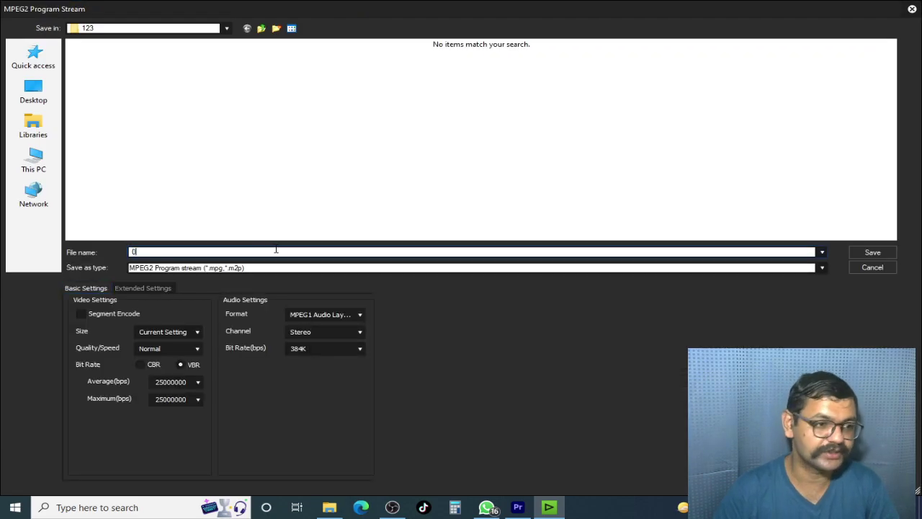
click(873, 253)
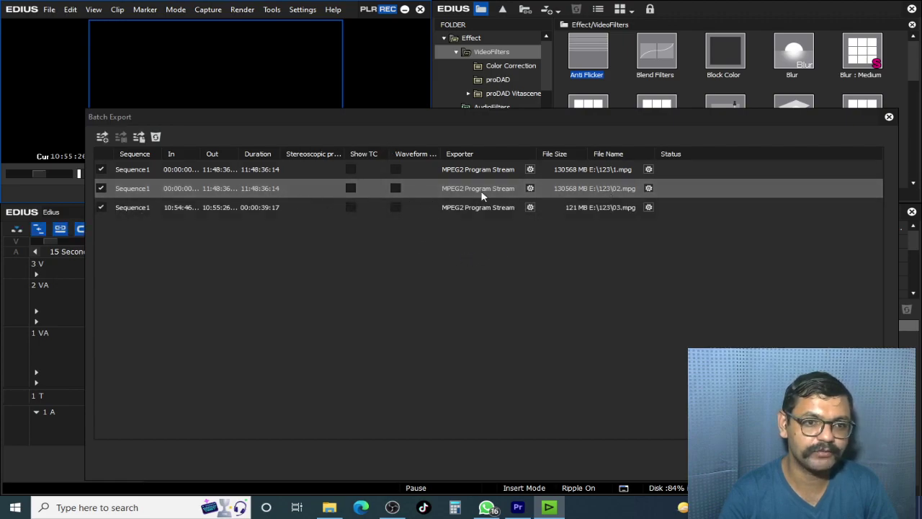
Rename the output file of the 02 batch item to 5.
click(649, 188)
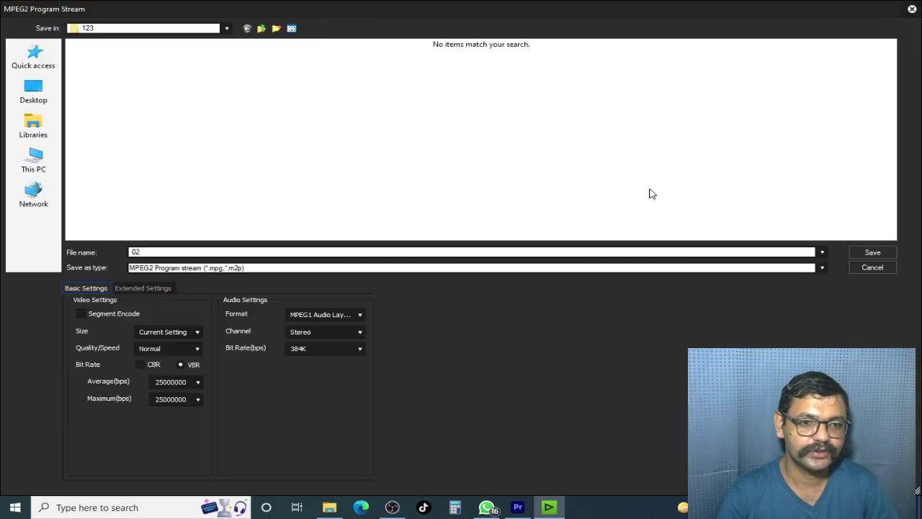
click(172, 250)
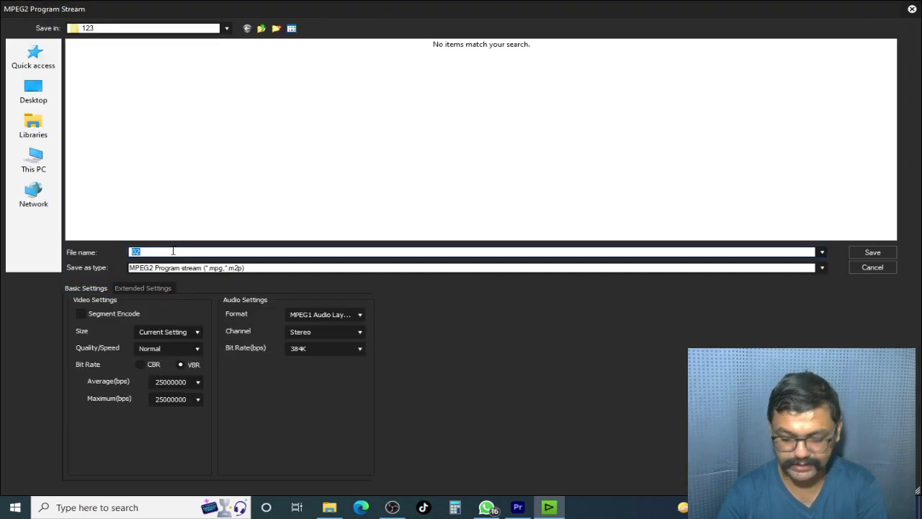
click(872, 253)
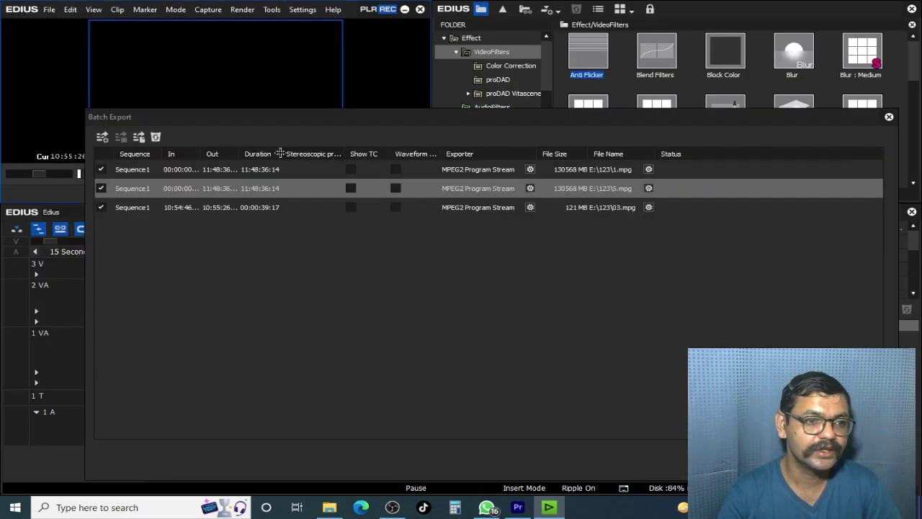
Delete the full-length 5.mpg item from the batch export list.
drag(423, 136, 428, 80)
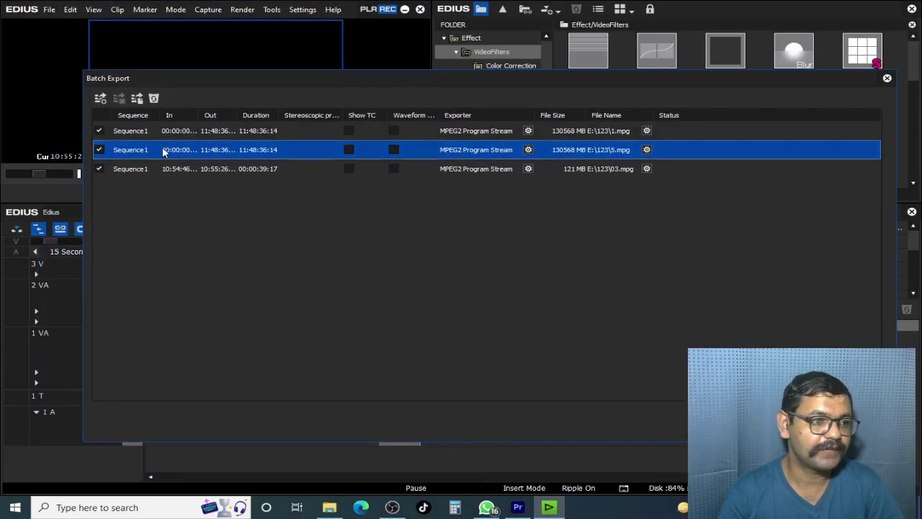
click(155, 98)
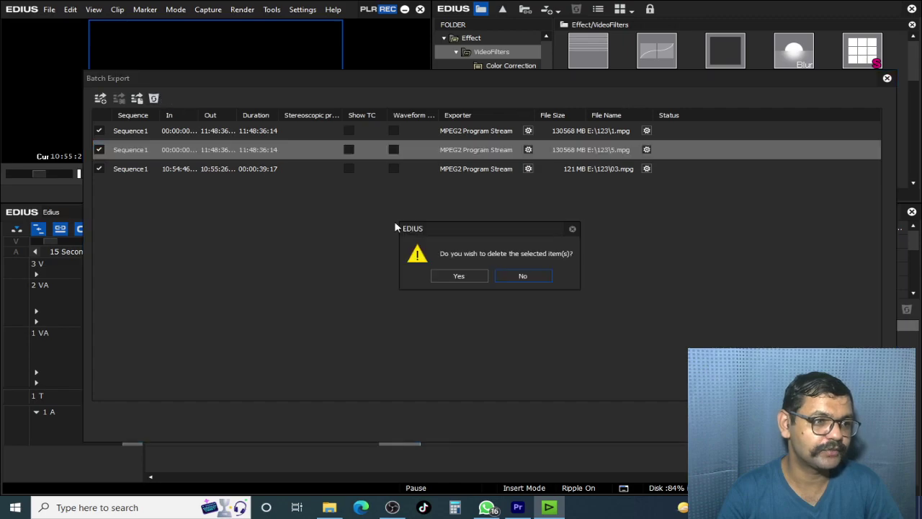
click(455, 276)
Uncover the timeline and mark the second clip group from In point 10:54:03:03 to Out point 10:54:29:06.
drag(372, 82, 389, 436)
click(334, 250)
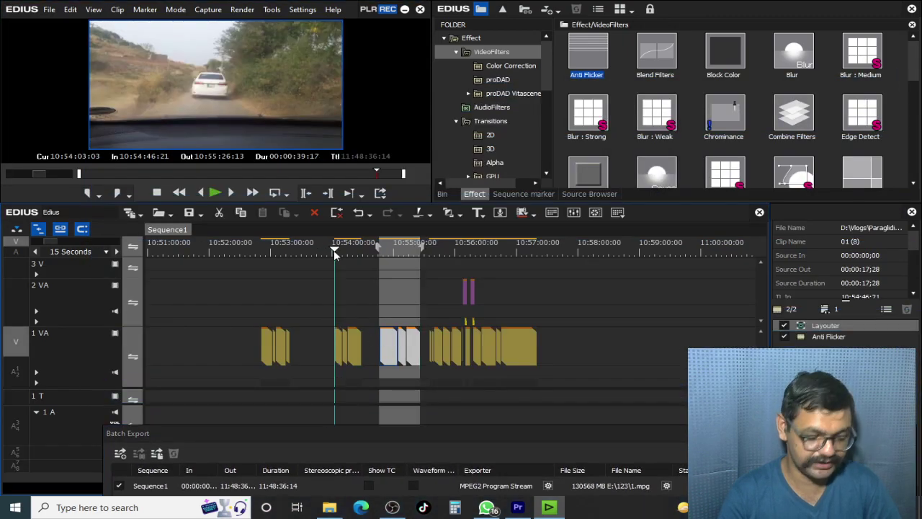
key(i)
click(360, 245)
key(o)
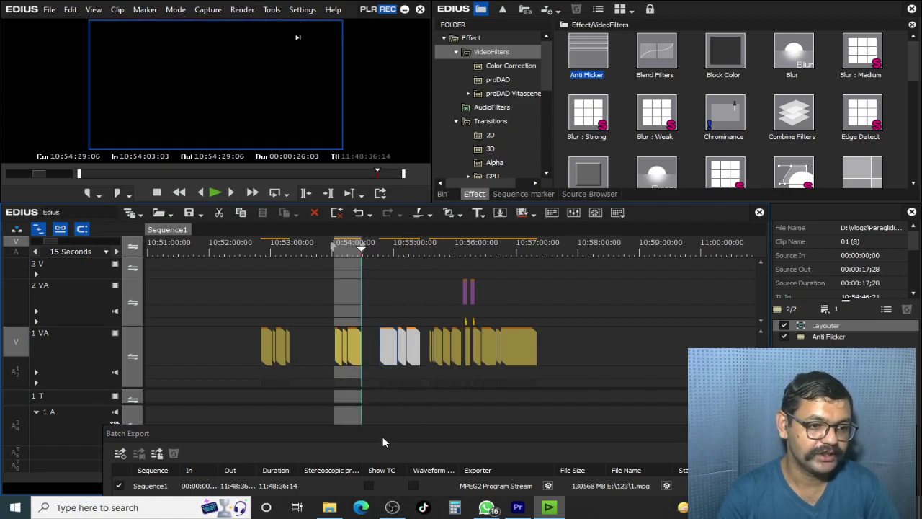
Add an MPEG2 Program Stream item named 02 to the batch list, limited to the range between In and Out.
drag(382, 443, 418, 193)
click(155, 205)
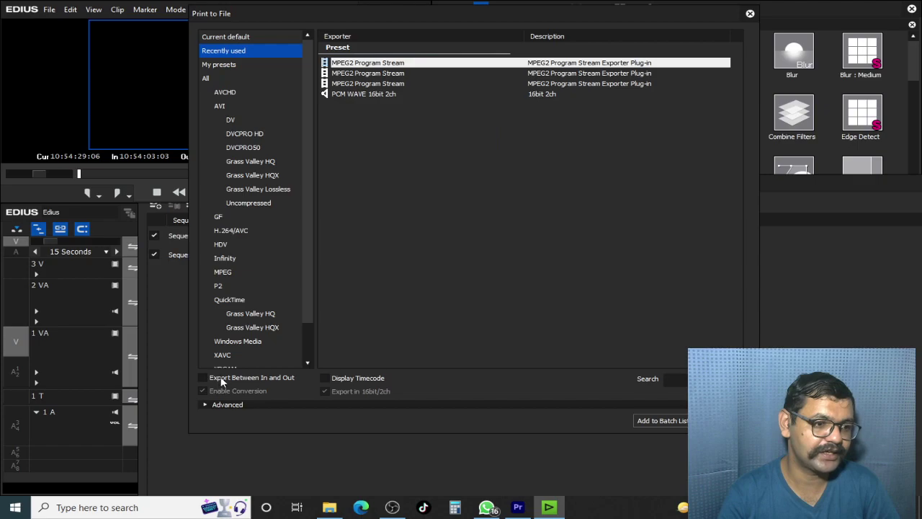
click(221, 380)
double_click(363, 64)
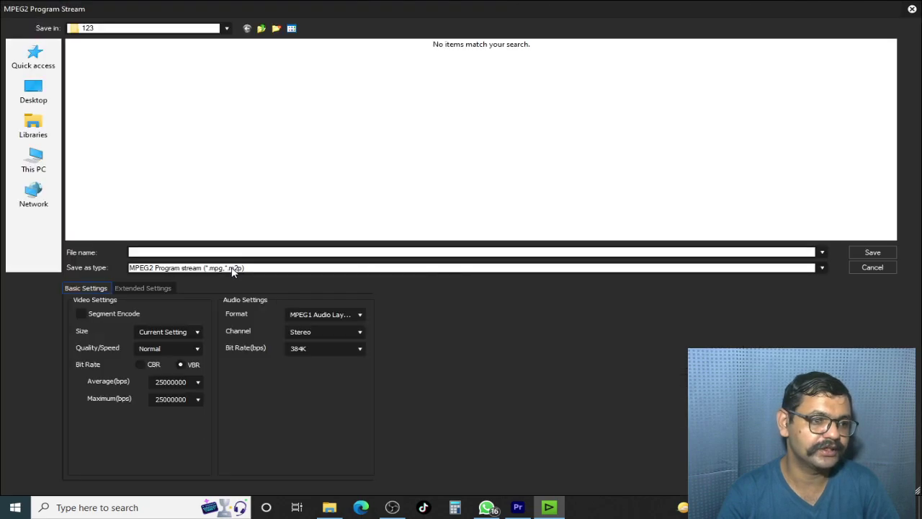
click(170, 250)
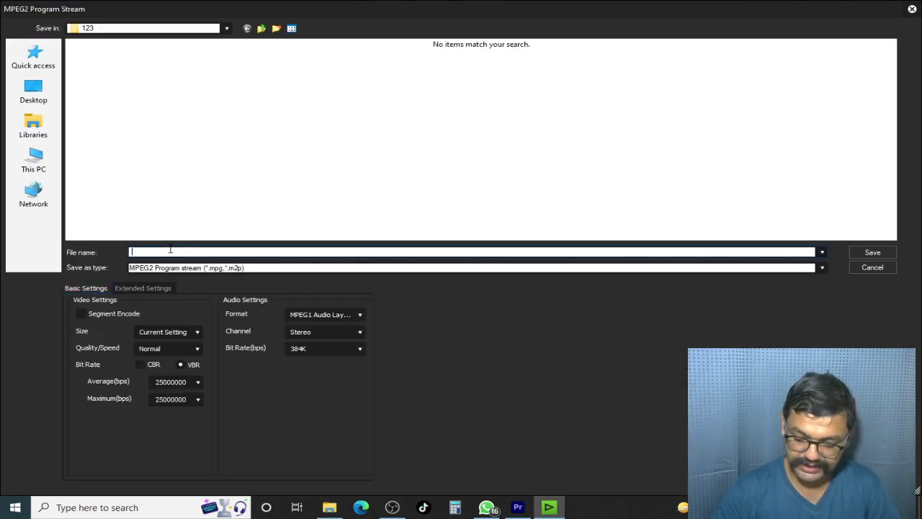
click(877, 251)
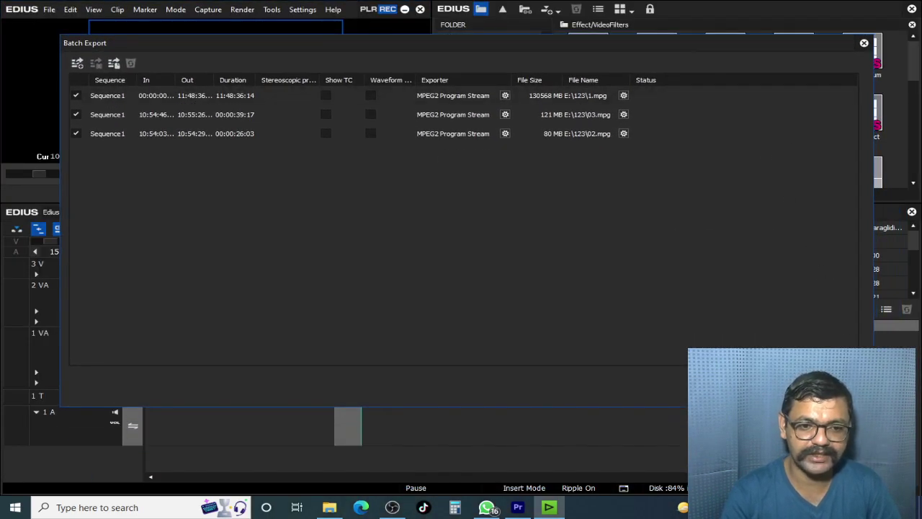
Start the batch export of all three queued items and agree to export despite the limited disk space.
click(779, 389)
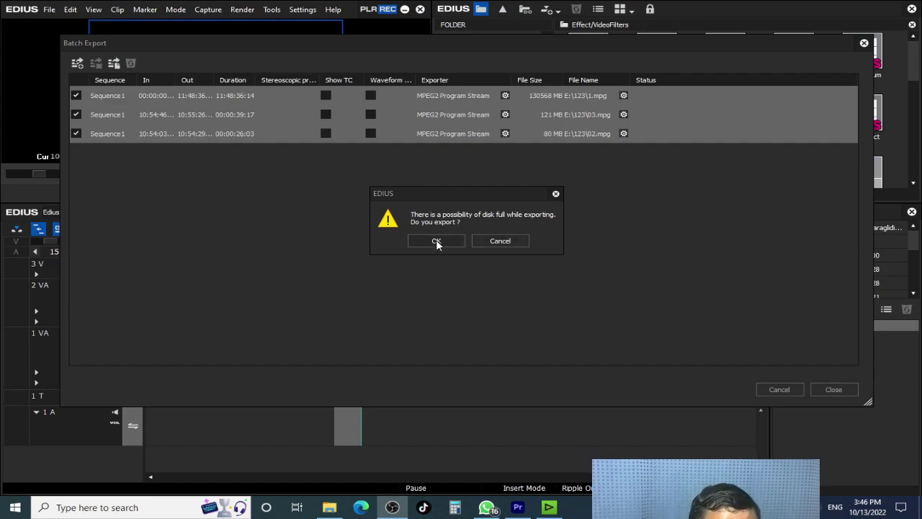
click(436, 241)
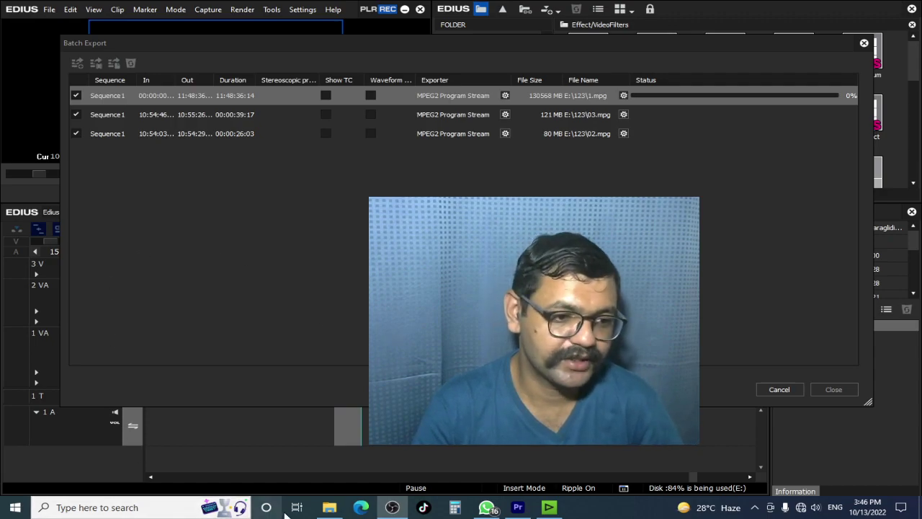
Switch to File Explorer to check on the exported files, and return to the EDIUS batch export.
click(329, 507)
right_click(196, 236)
click(247, 282)
click(549, 507)
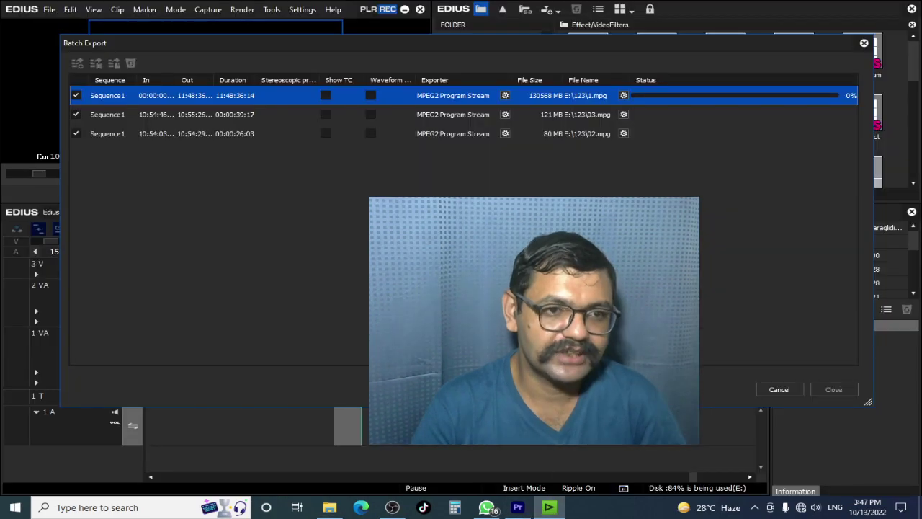
click(626, 115)
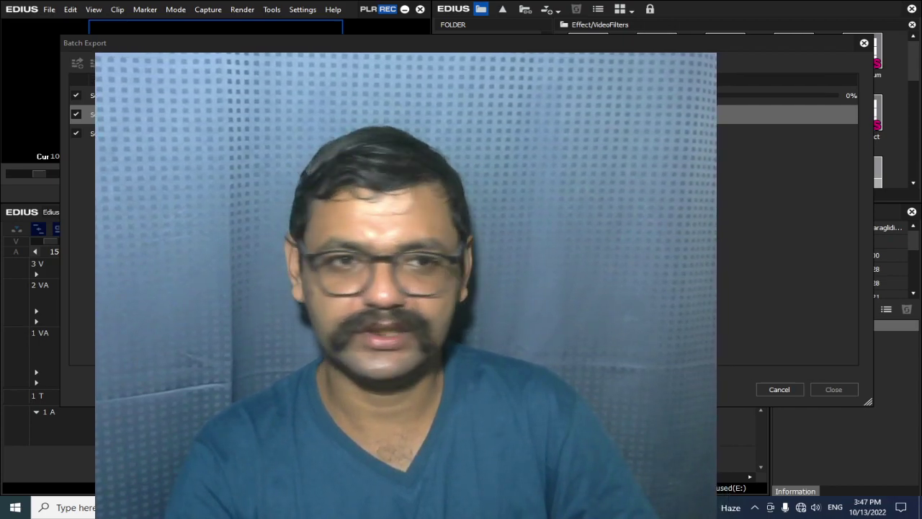
drag(432, 42, 423, 64)
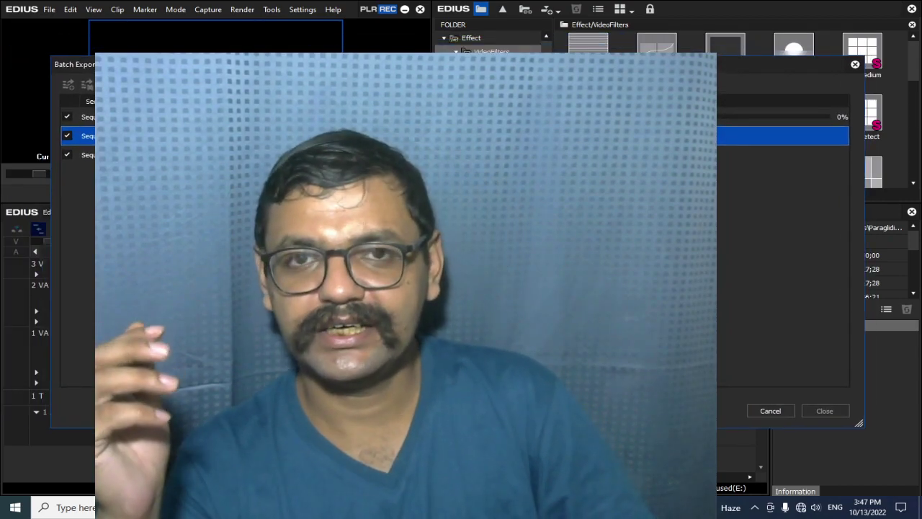